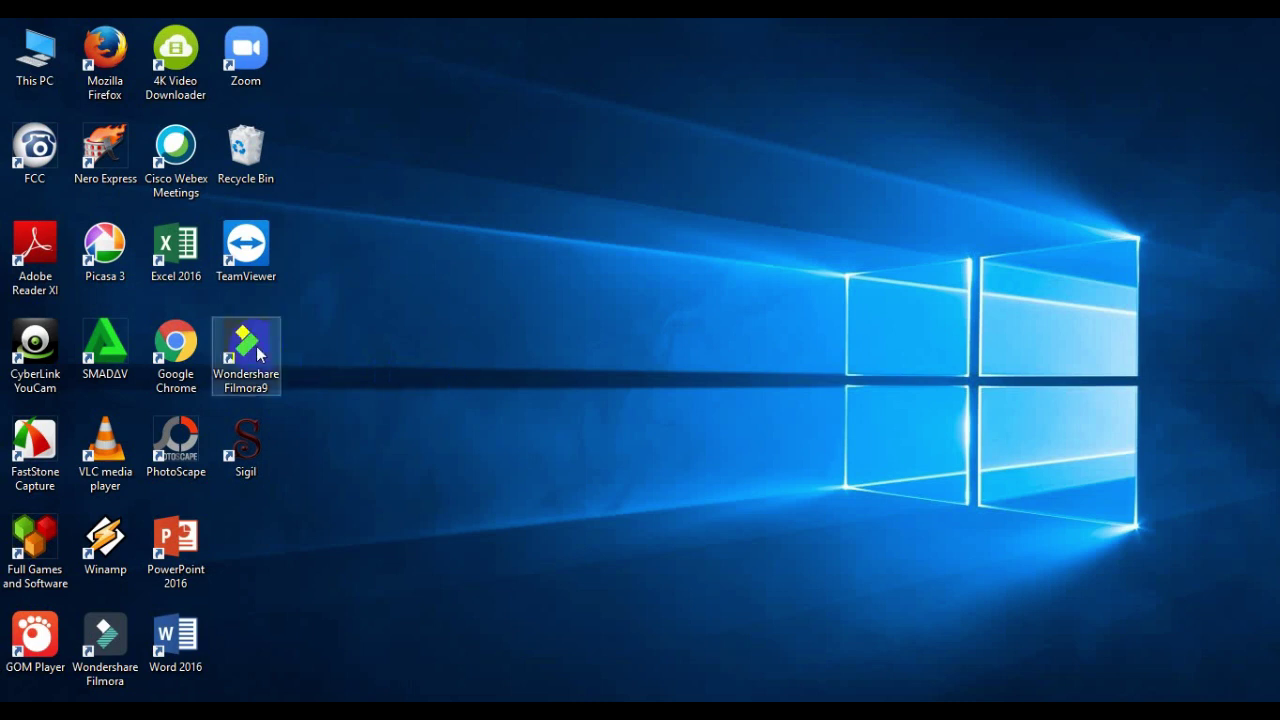
# - Launch Google Chrome from its desktop shortcut
pyautogui.doubleClick(182, 343)
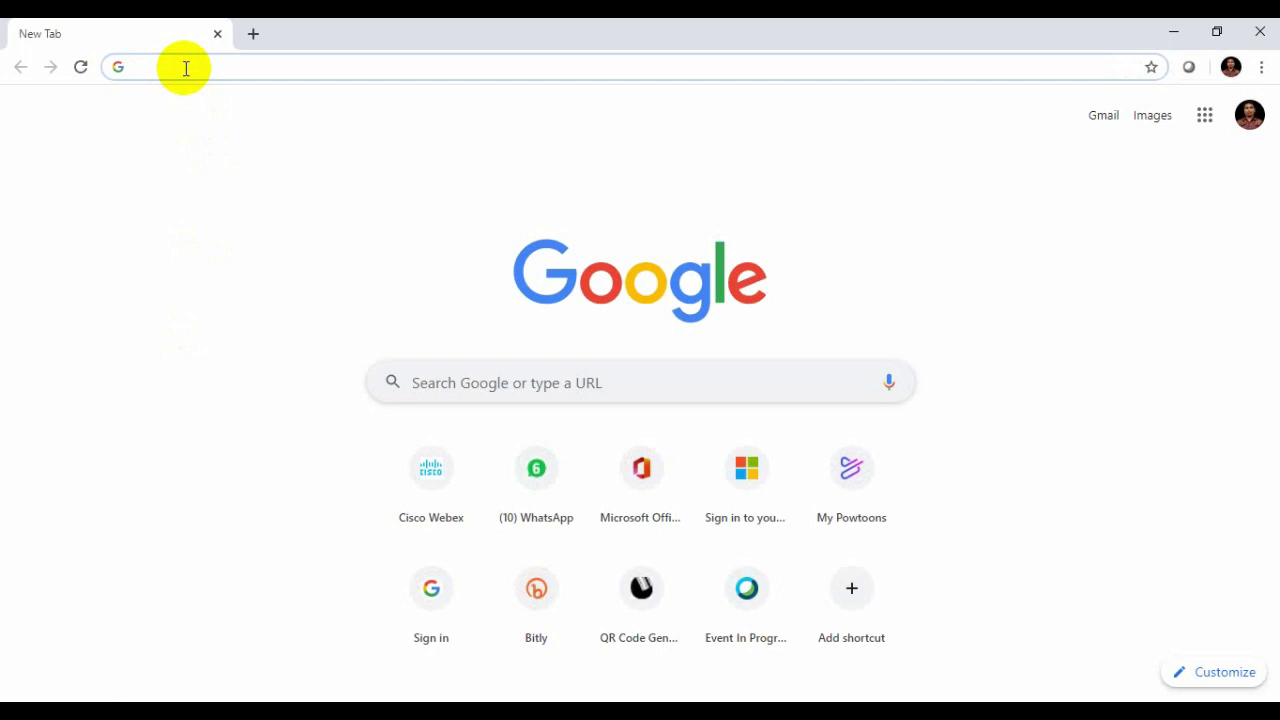
# - Search 'GOOGLE CLASSROOM', then launch Classroom from the Google apps grid
pyautogui.write('G')
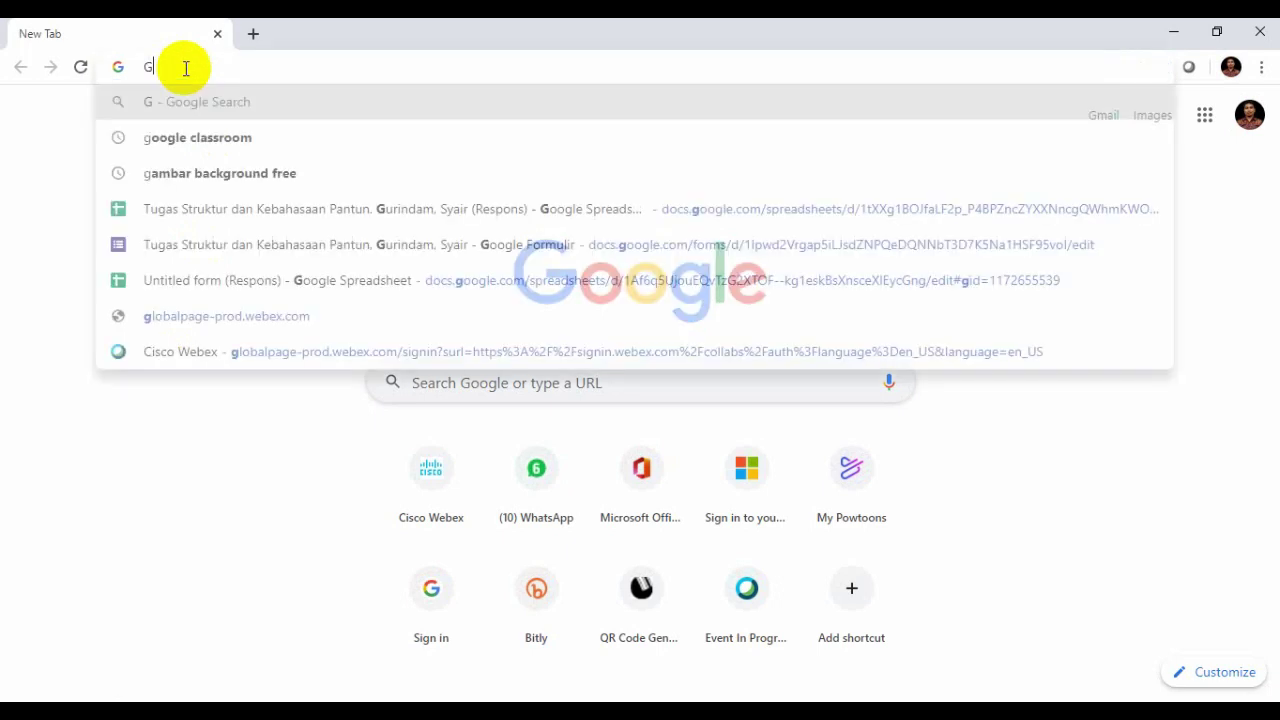
pyautogui.write('OOGLE')
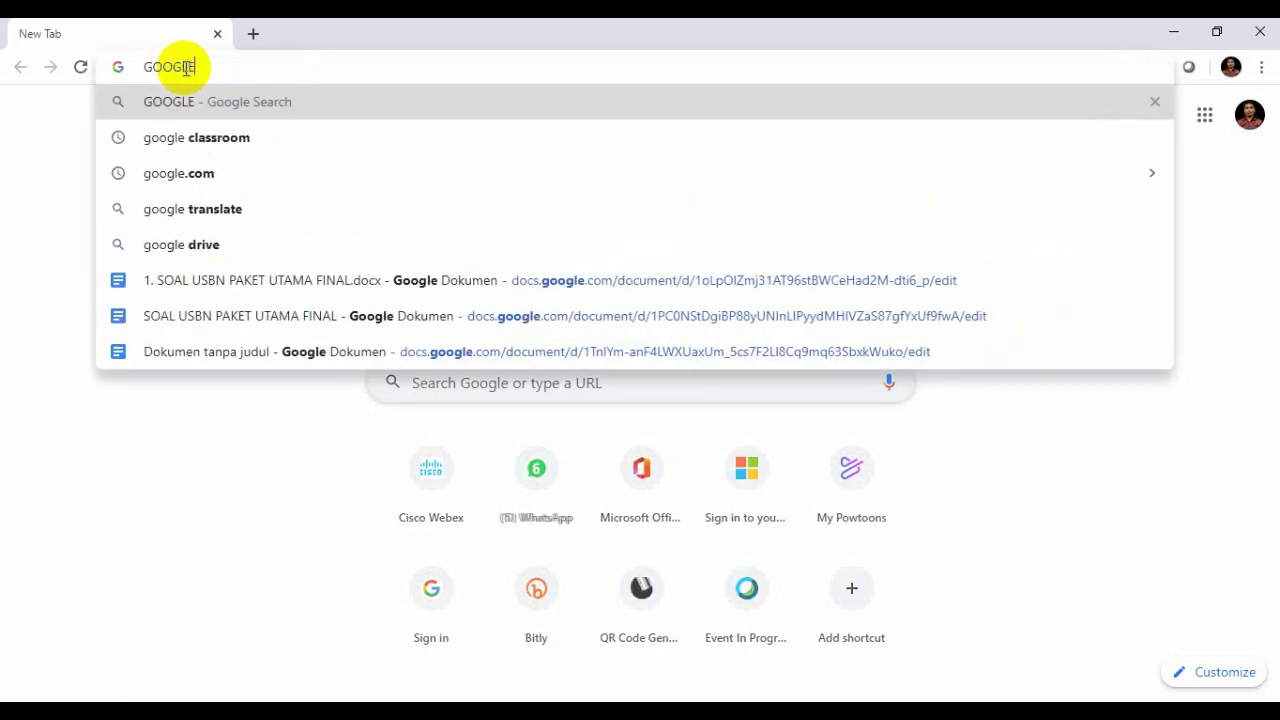
pyautogui.write(' CLASSROOM')
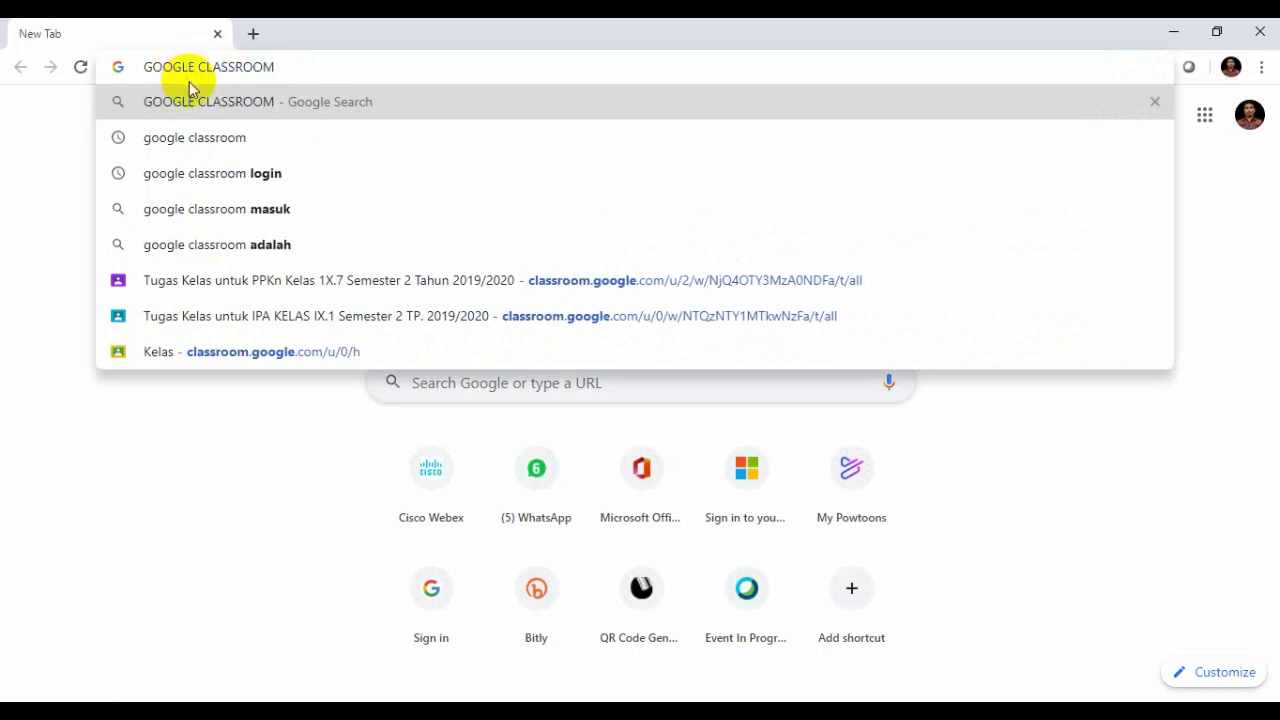
pyautogui.press('Return')
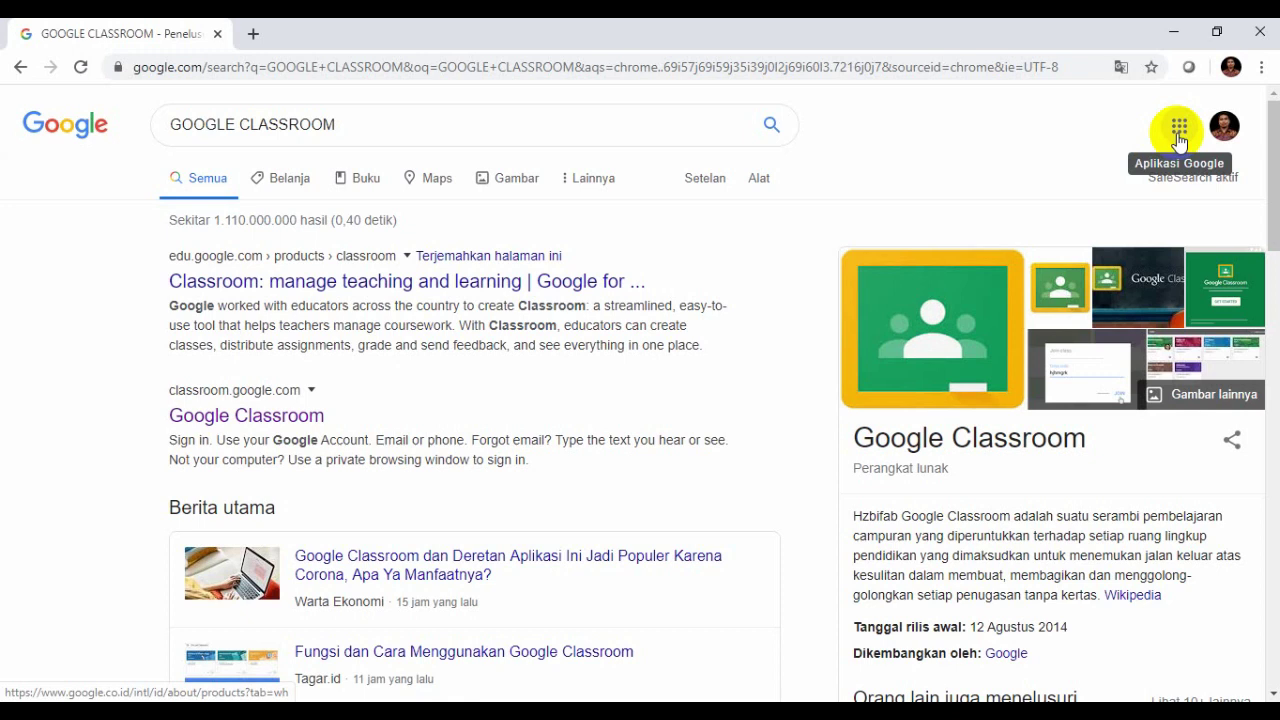
pyautogui.click(1180, 130)
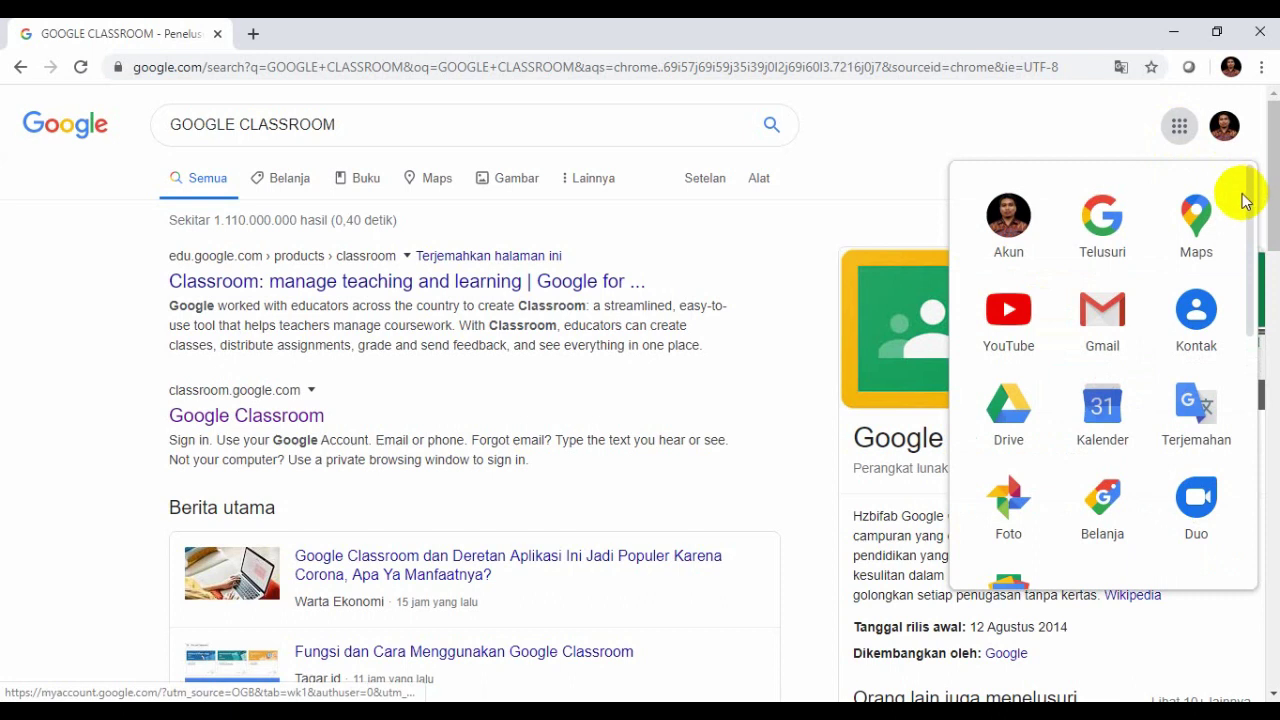
pyautogui.moveTo(1247, 201); pyautogui.dragTo(1240, 415)
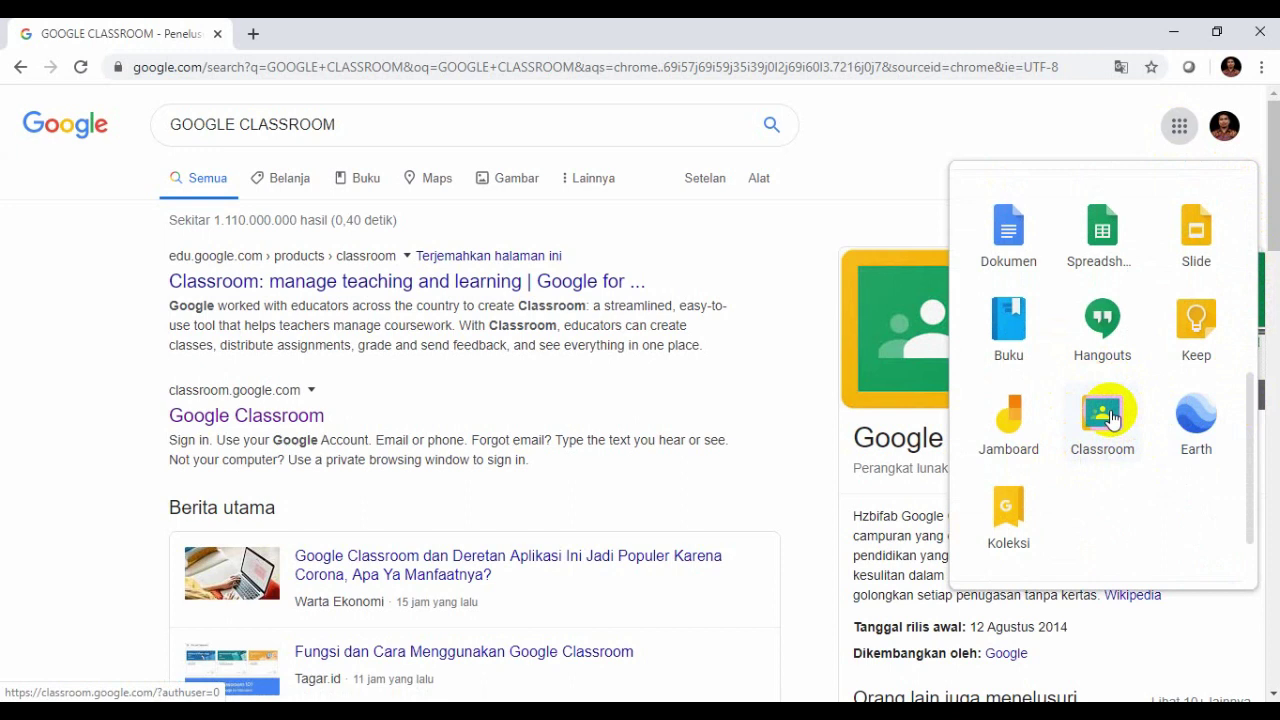
pyautogui.click(1112, 418)
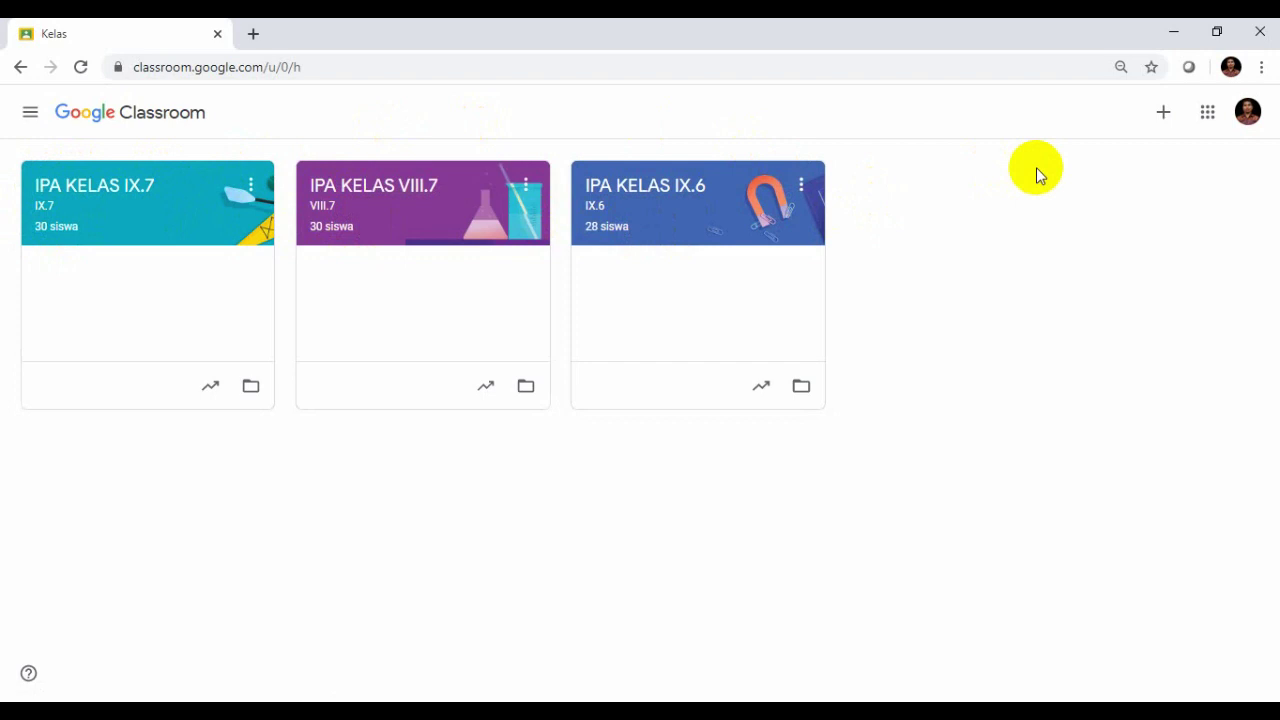
# - Open the + menu to join or create a class
pyautogui.click(1162, 112)
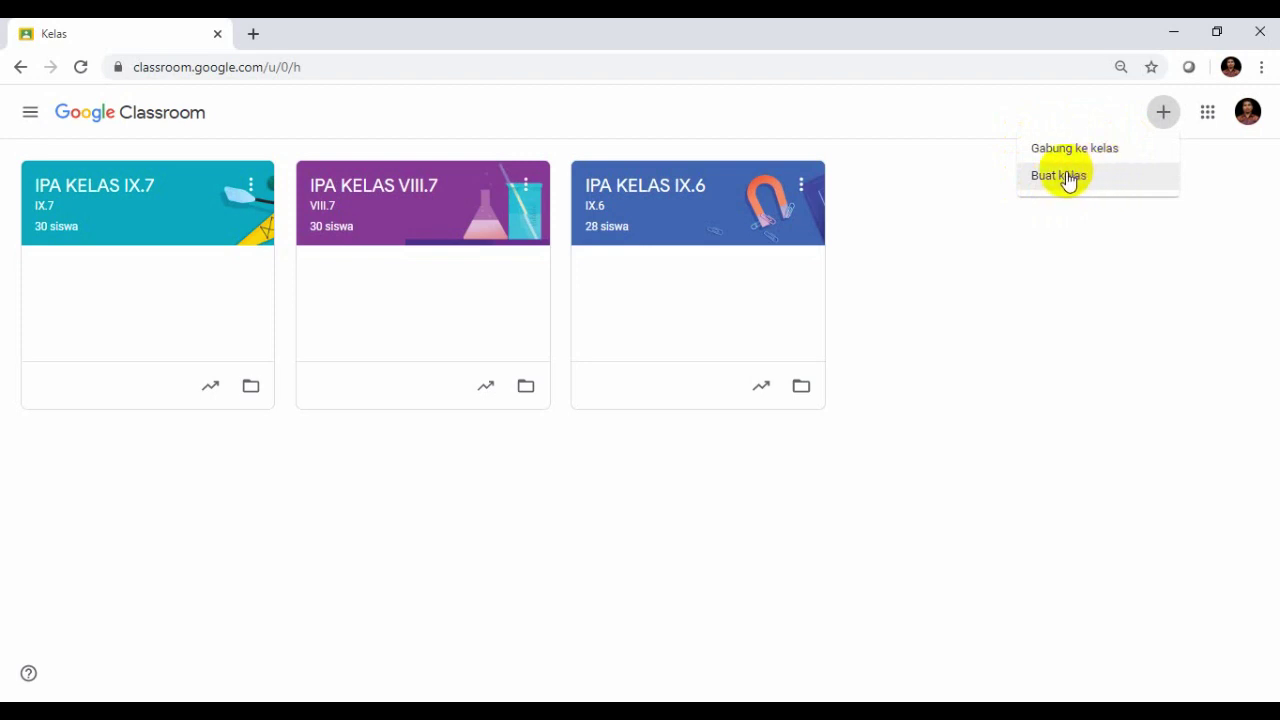
# - Choose Buat kelas and accept the school-use notice to reach the empty class form
pyautogui.click(1068, 178)
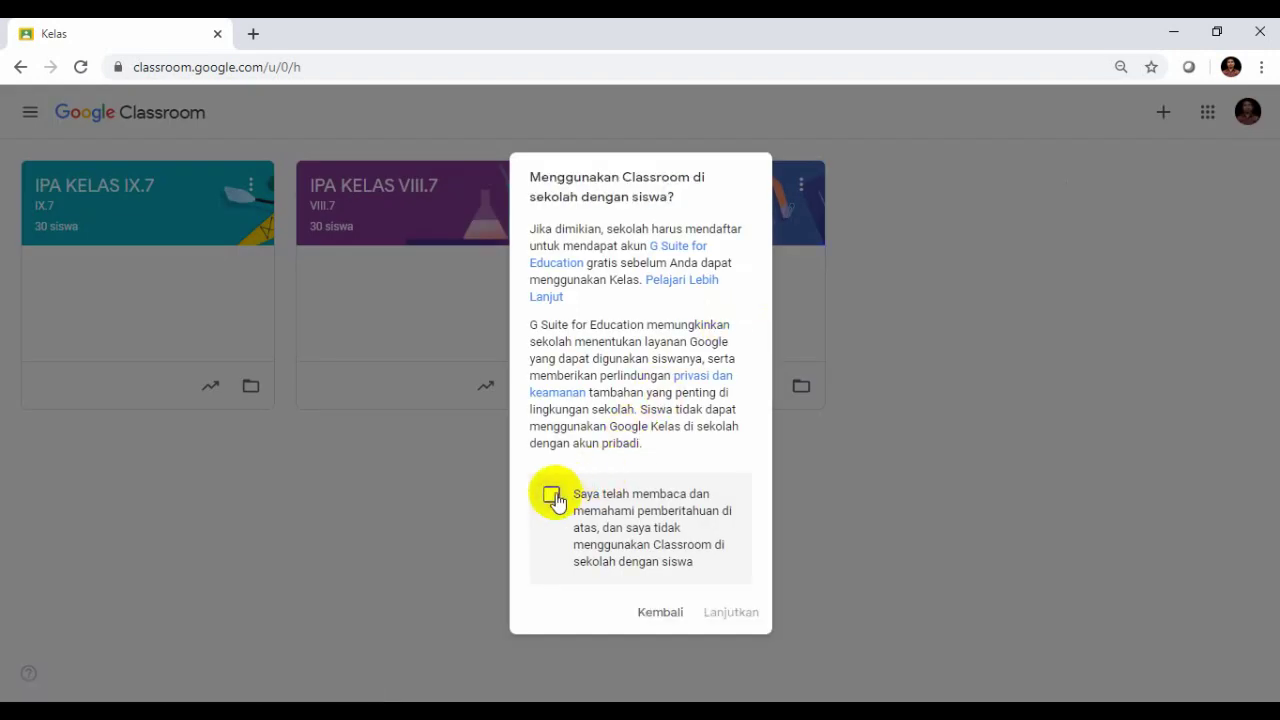
pyautogui.click(553, 496)
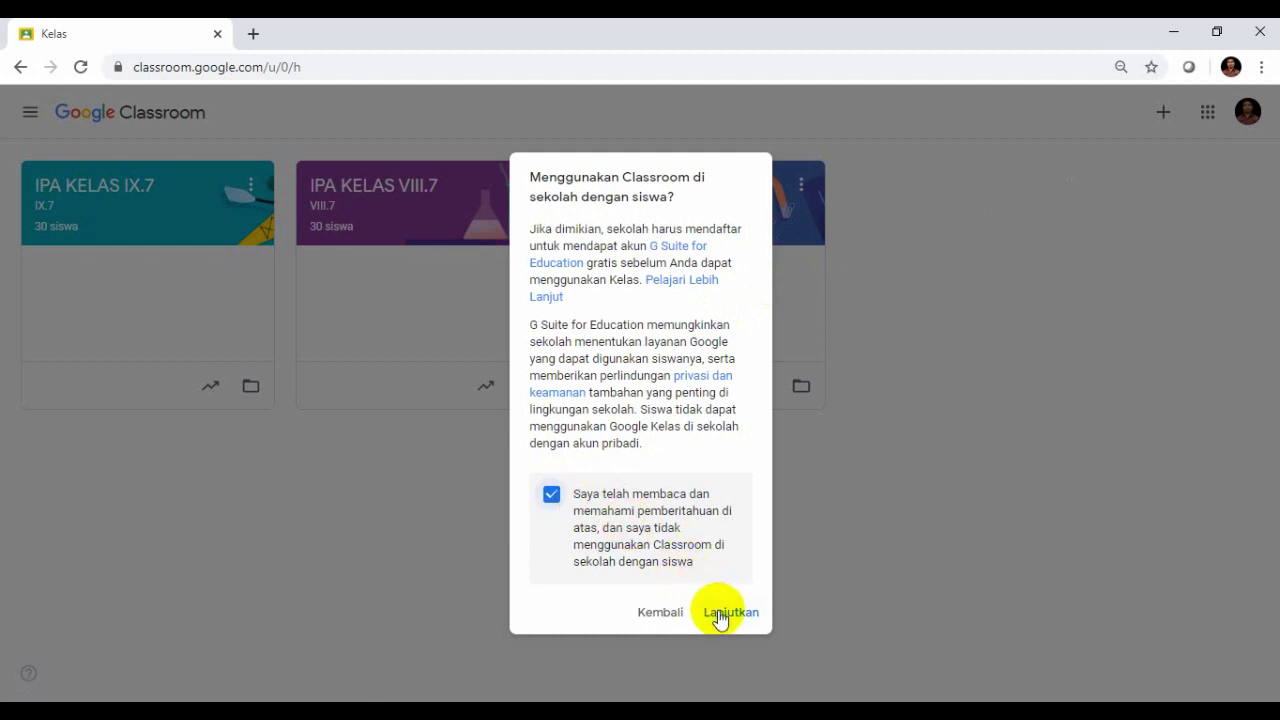
pyautogui.click(719, 614)
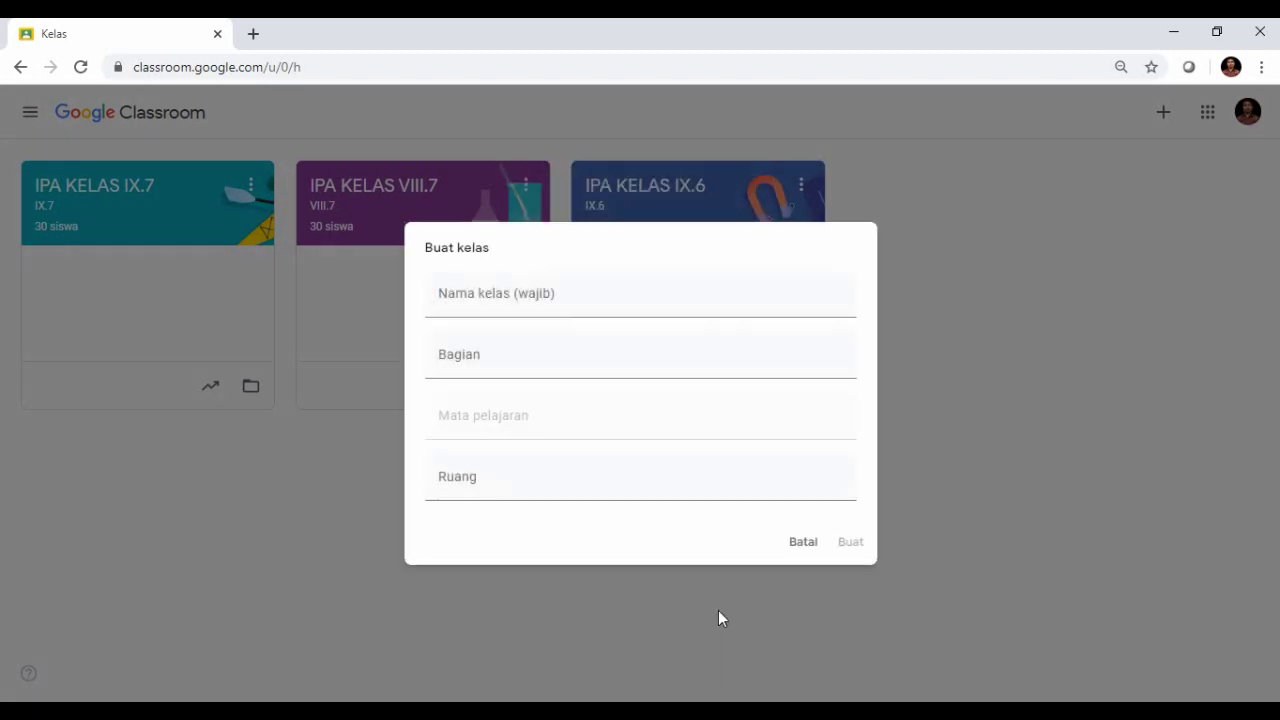
pyautogui.click(539, 302)
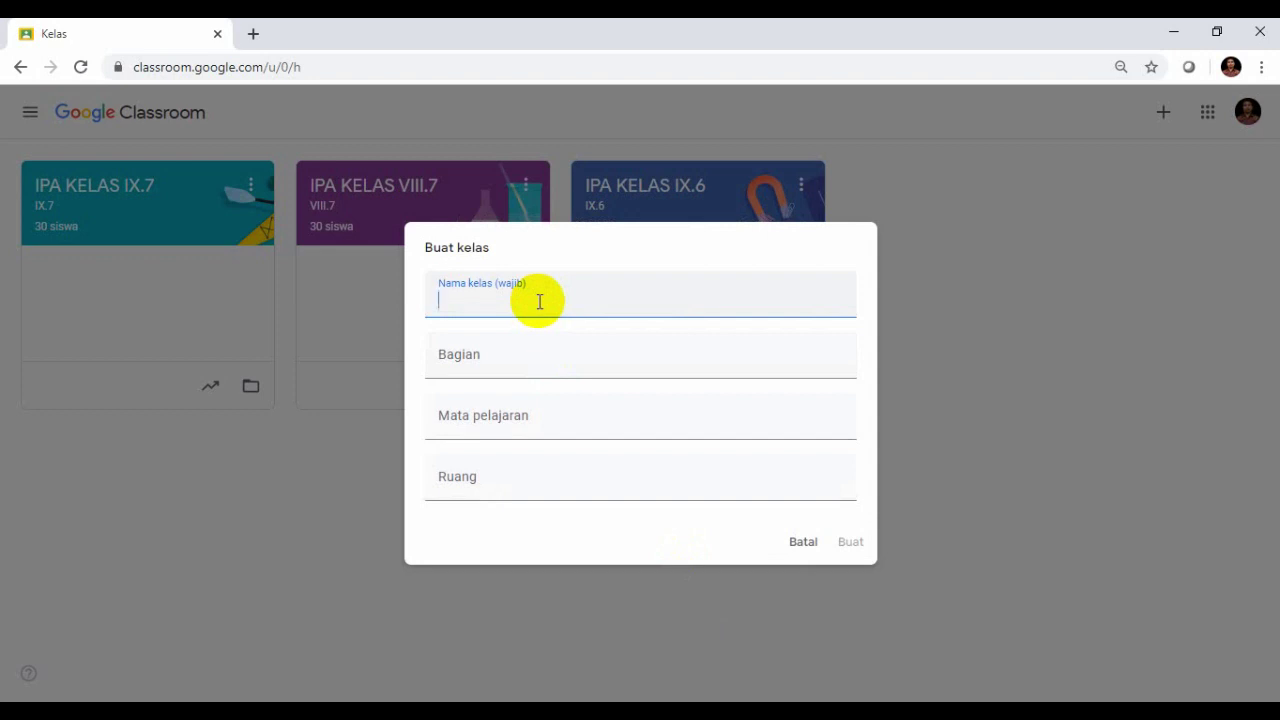
# - Enter 'IPA KELAS IX.1' as the Nama kelas
pyautogui.write('IPA')
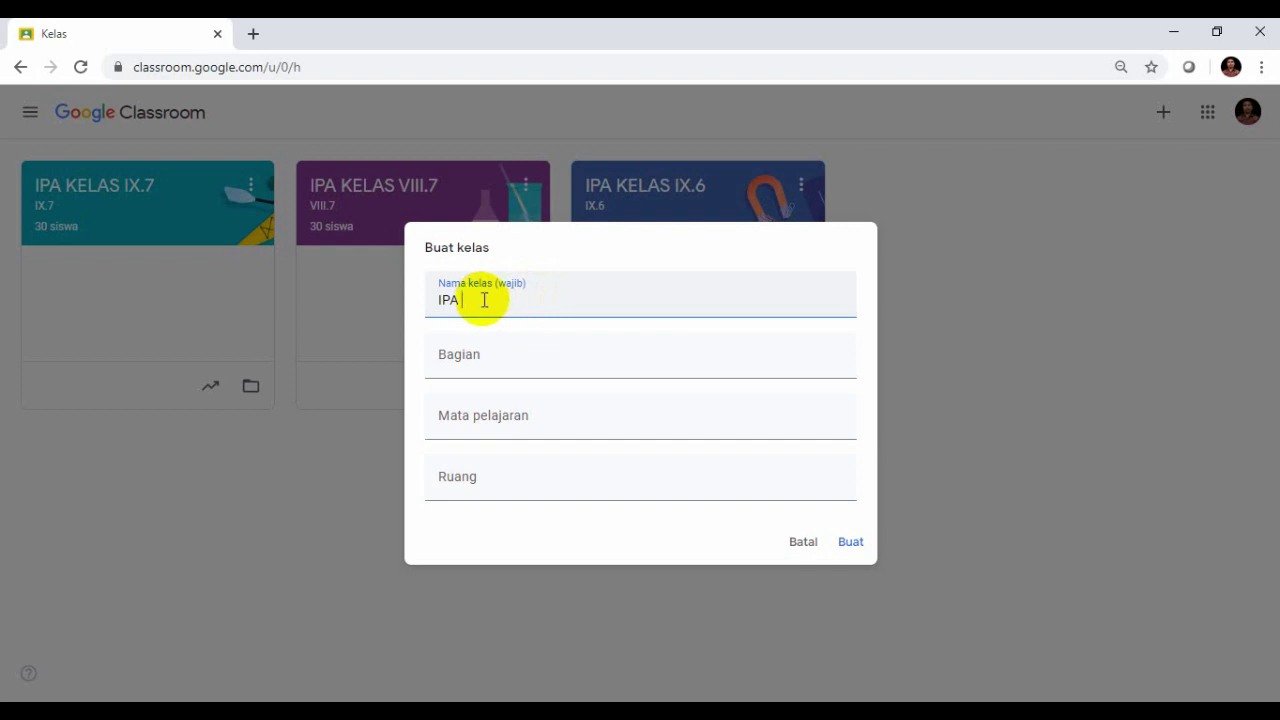
pyautogui.write('KELAS IX.1')
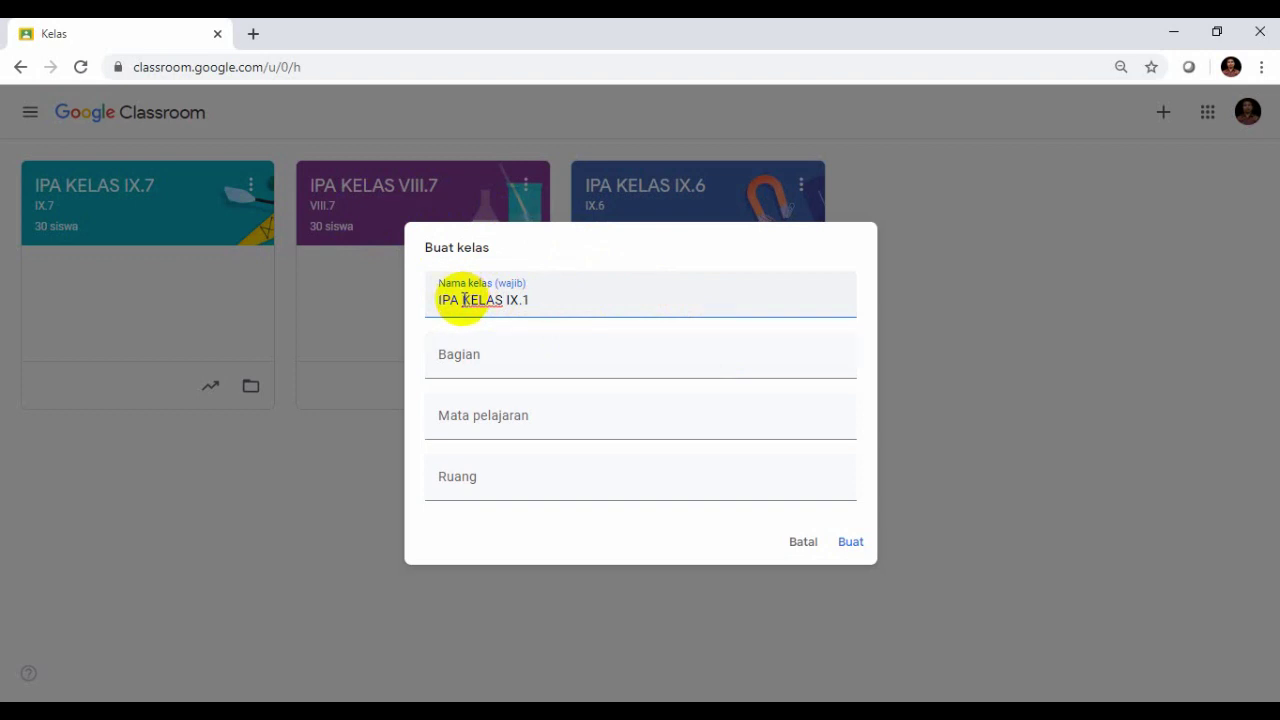
# - Enter section 'Semester 2 TP. 2019/2020', subject 'IPA' and room 1, then create the class
pyautogui.click(482, 361)
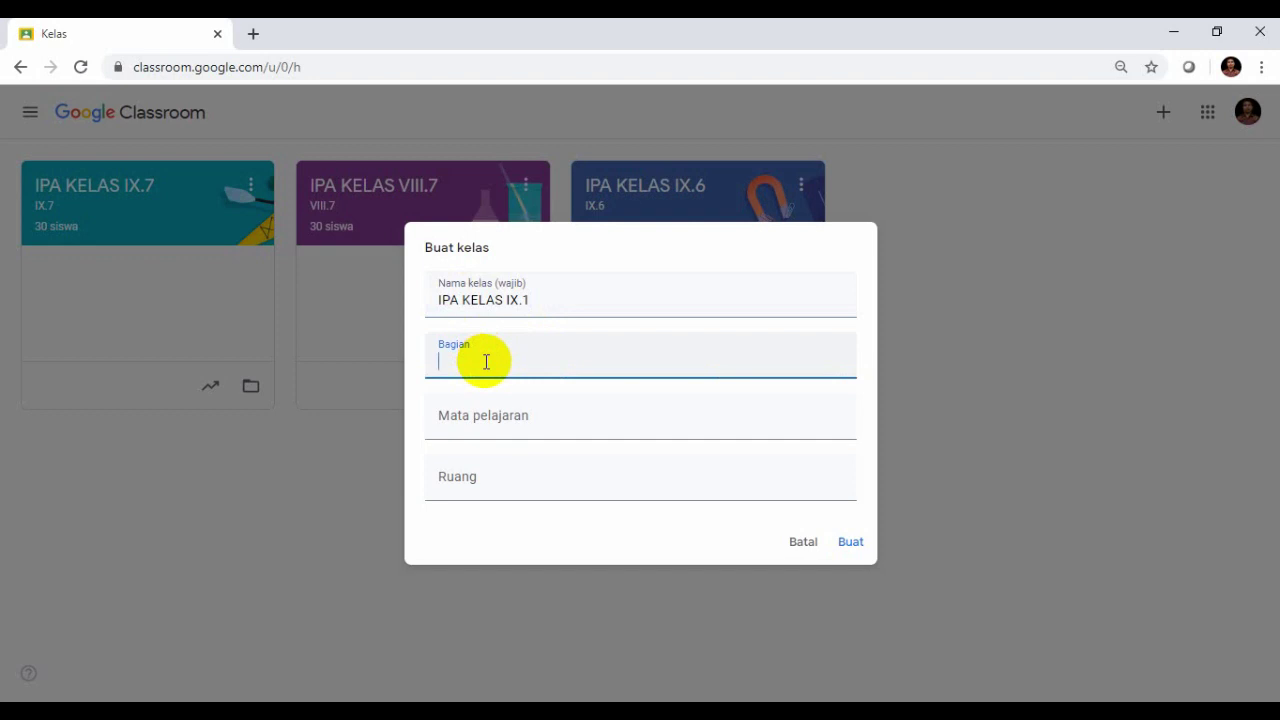
pyautogui.write('Semester 2 TP. 2019/2020')
pyautogui.click(496, 426)
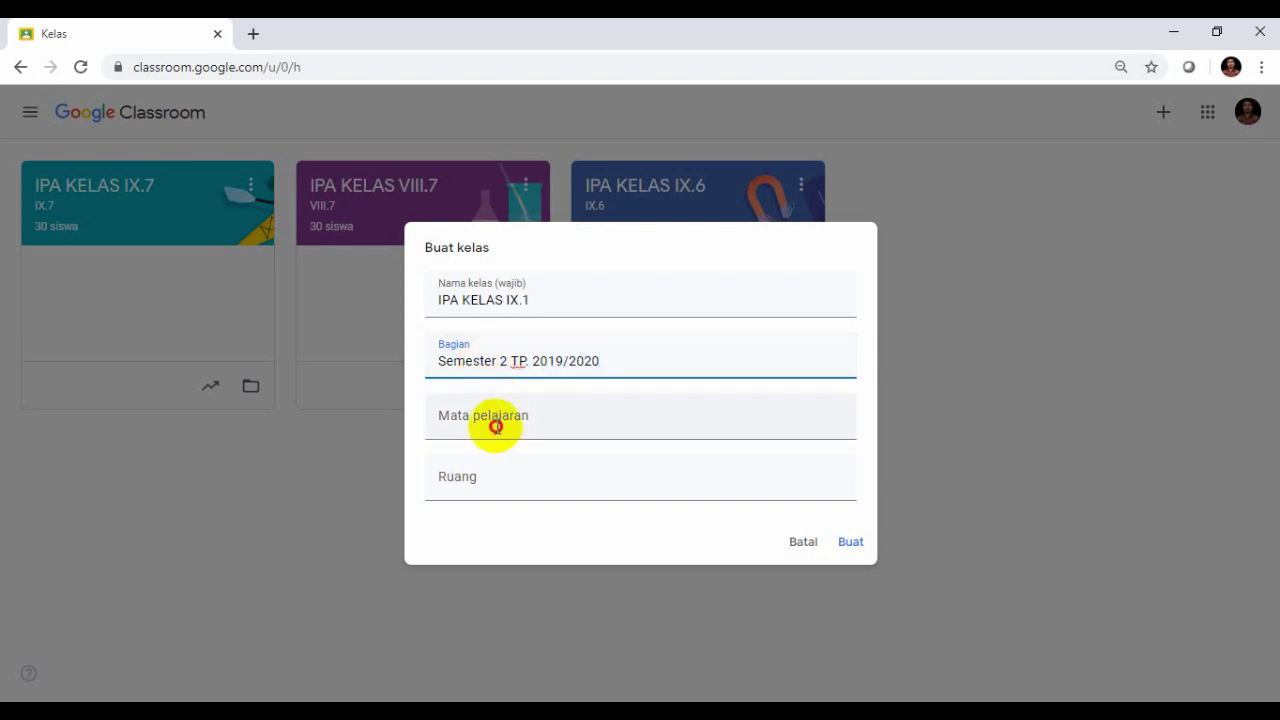
pyautogui.write('IPA')
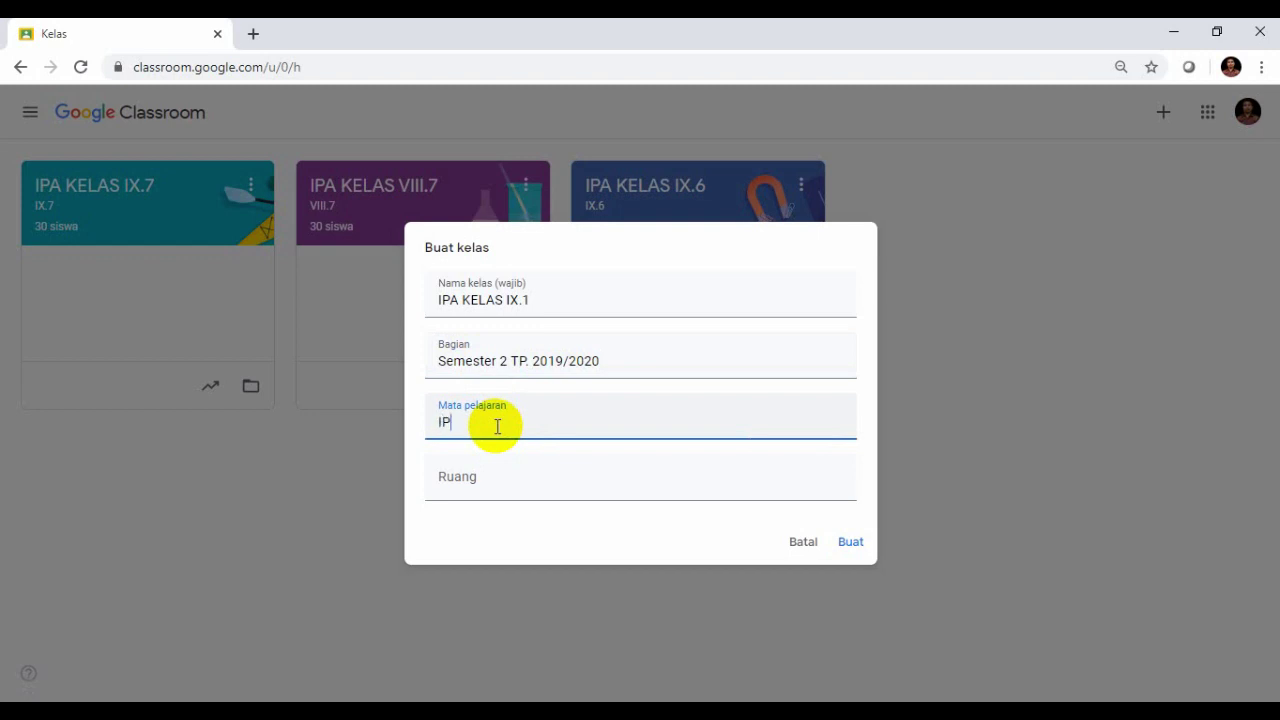
pyautogui.click(470, 485)
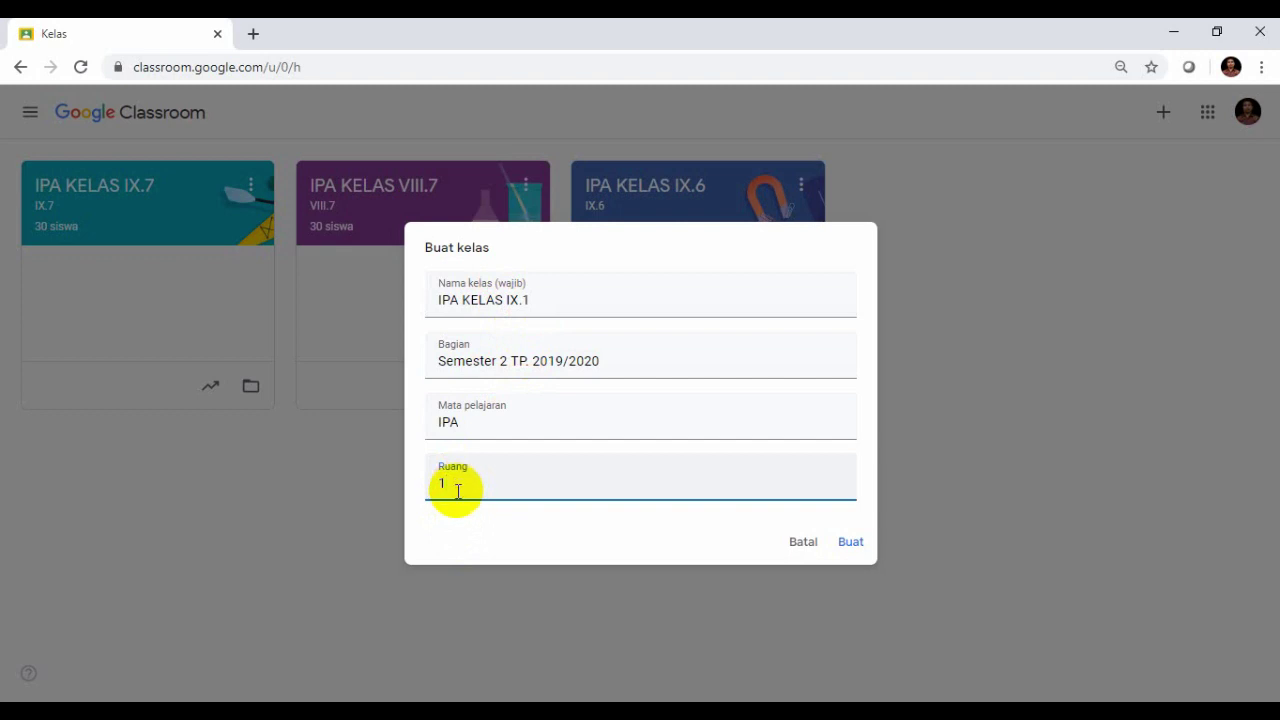
pyautogui.click(846, 546)
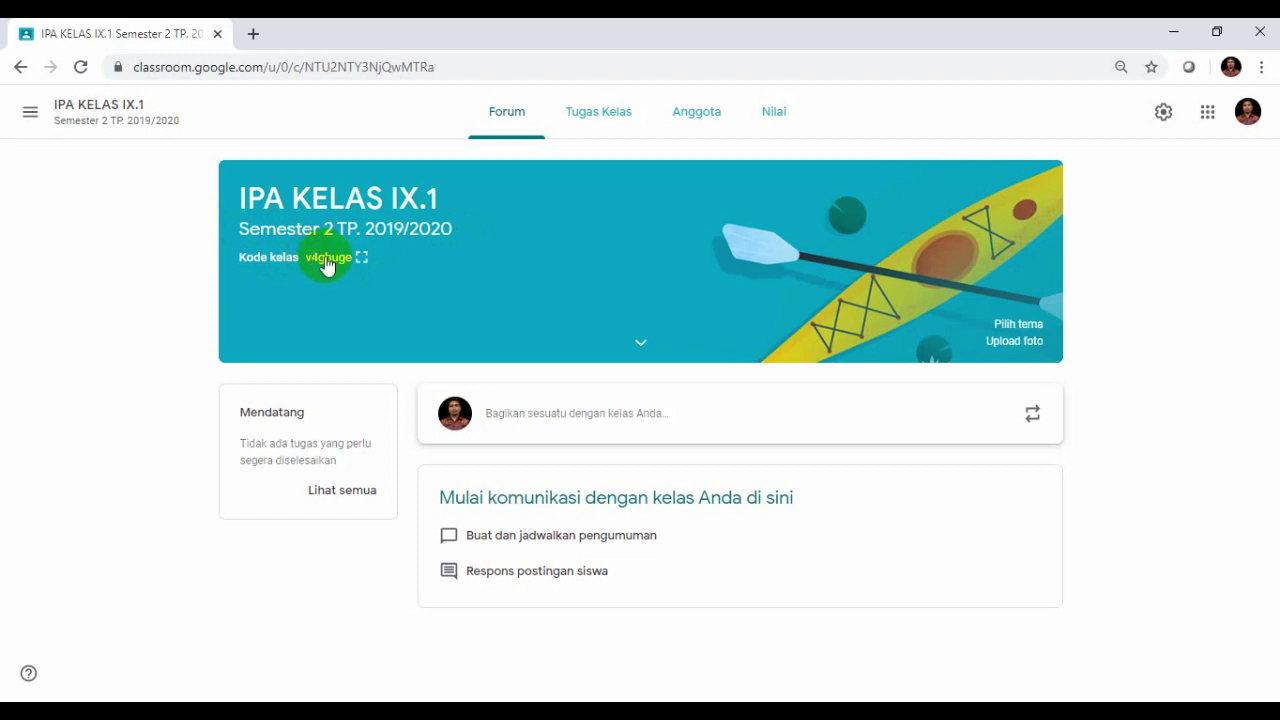
# - Display the IPA KELAS IX.1 class code enlarged
pyautogui.click(361, 257)
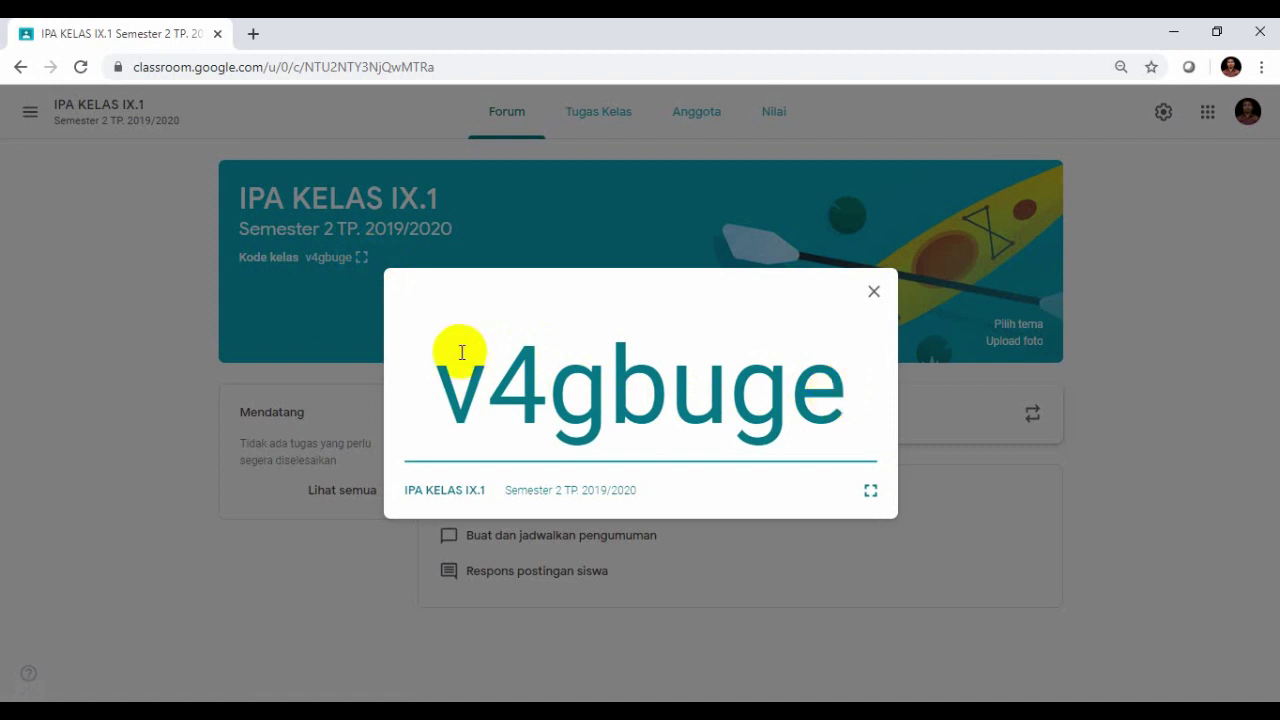
# - Select the enlarged class code, then close it to return to the Forum
pyautogui.moveTo(437, 371); pyautogui.dragTo(850, 400)
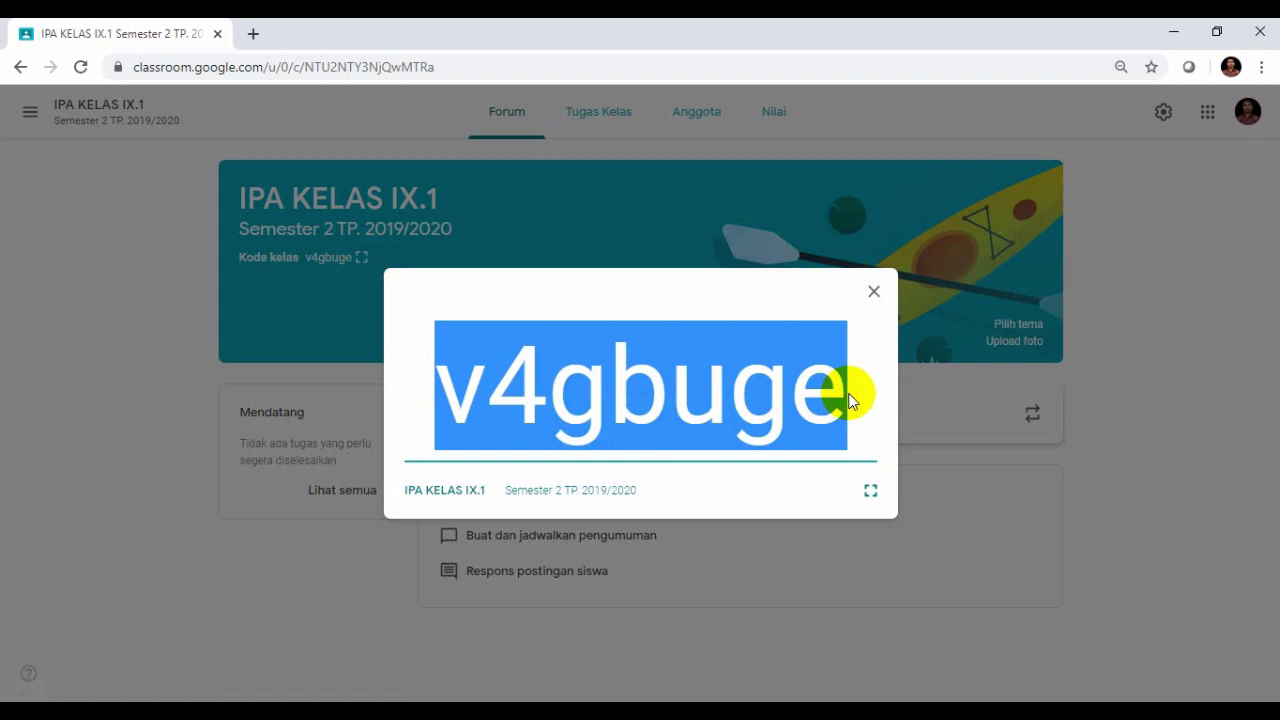
pyautogui.click(873, 294)
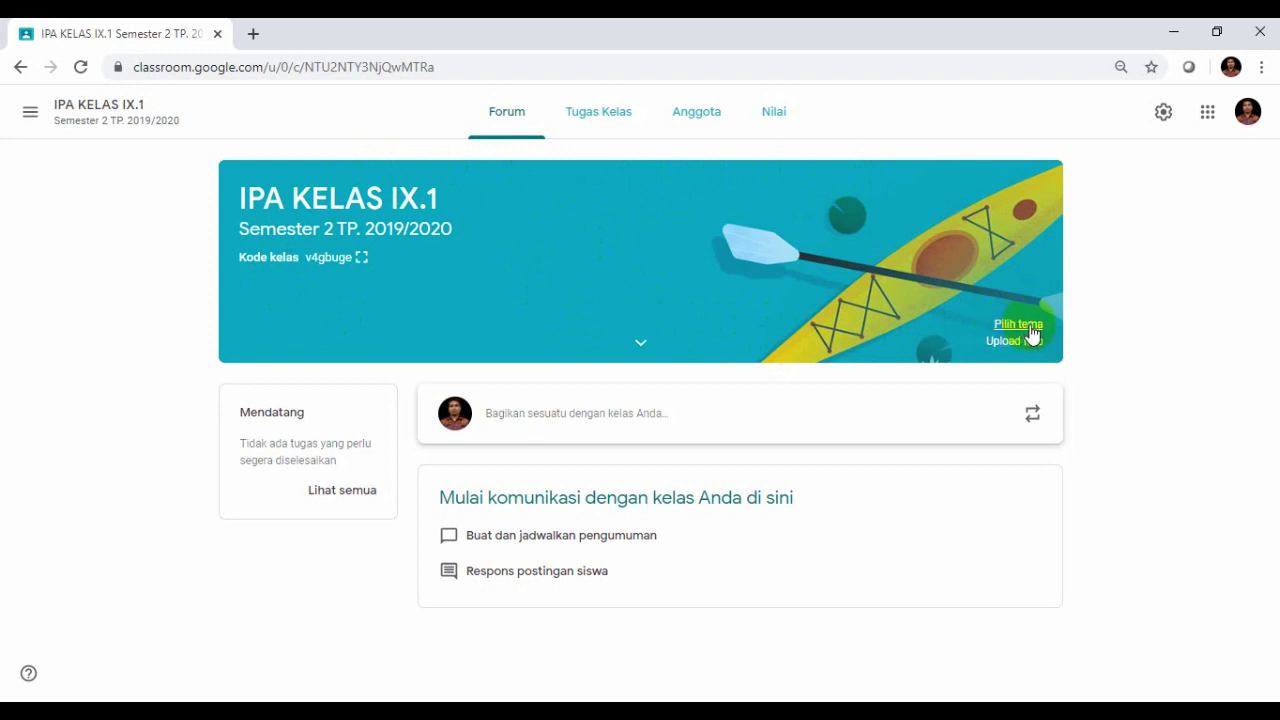
# - Apply the green DNA and pea-pod theme from Matematika & Sains as the class header
pyautogui.click(1018, 324)
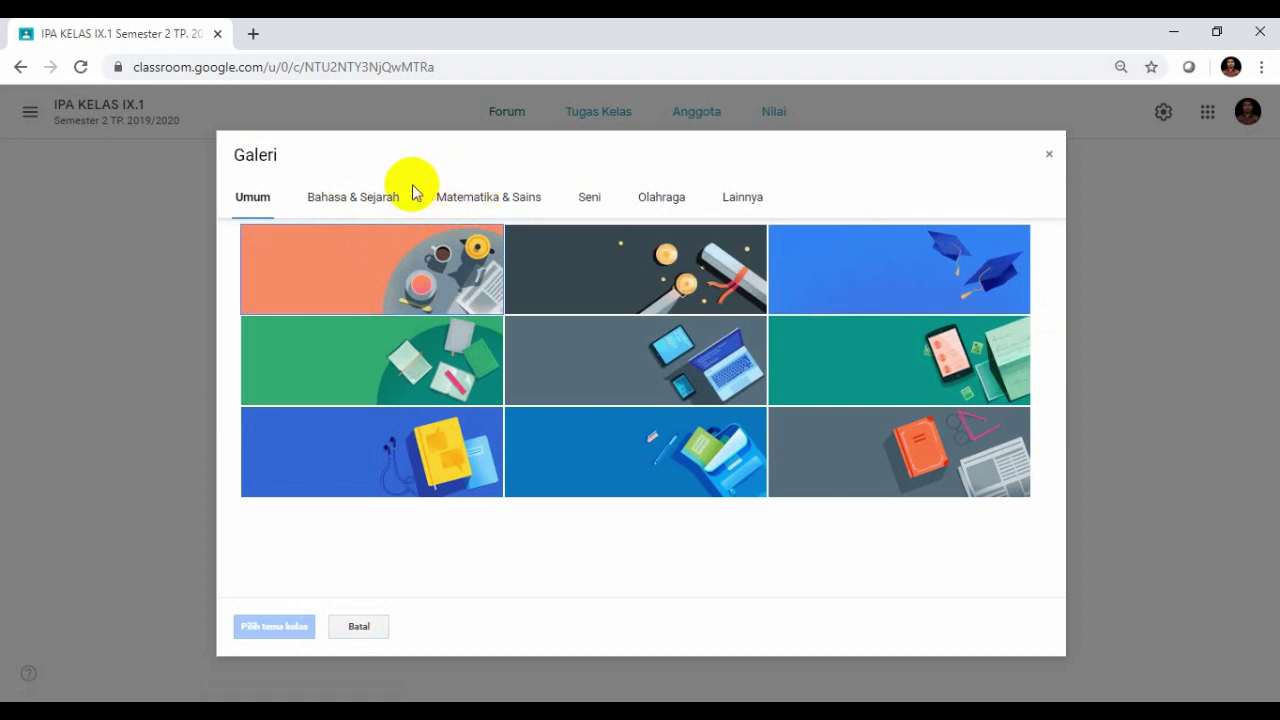
pyautogui.click(510, 208)
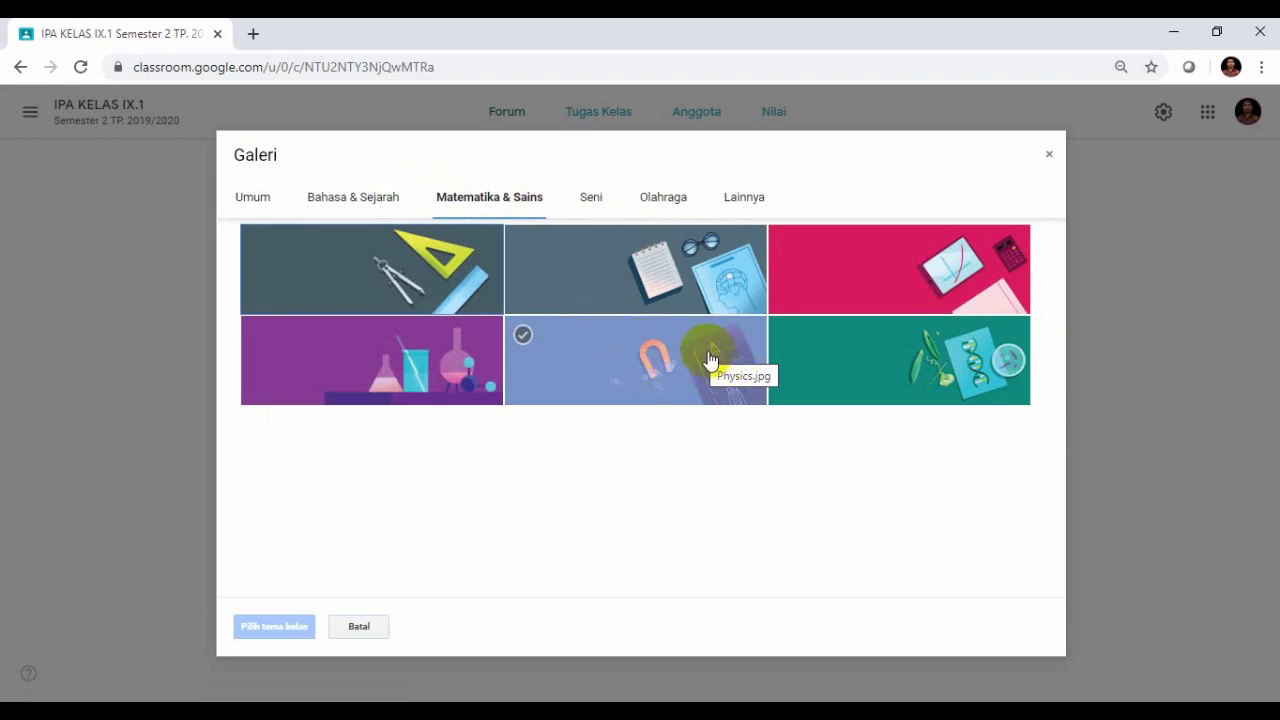
pyautogui.click(864, 359)
pyautogui.click(262, 622)
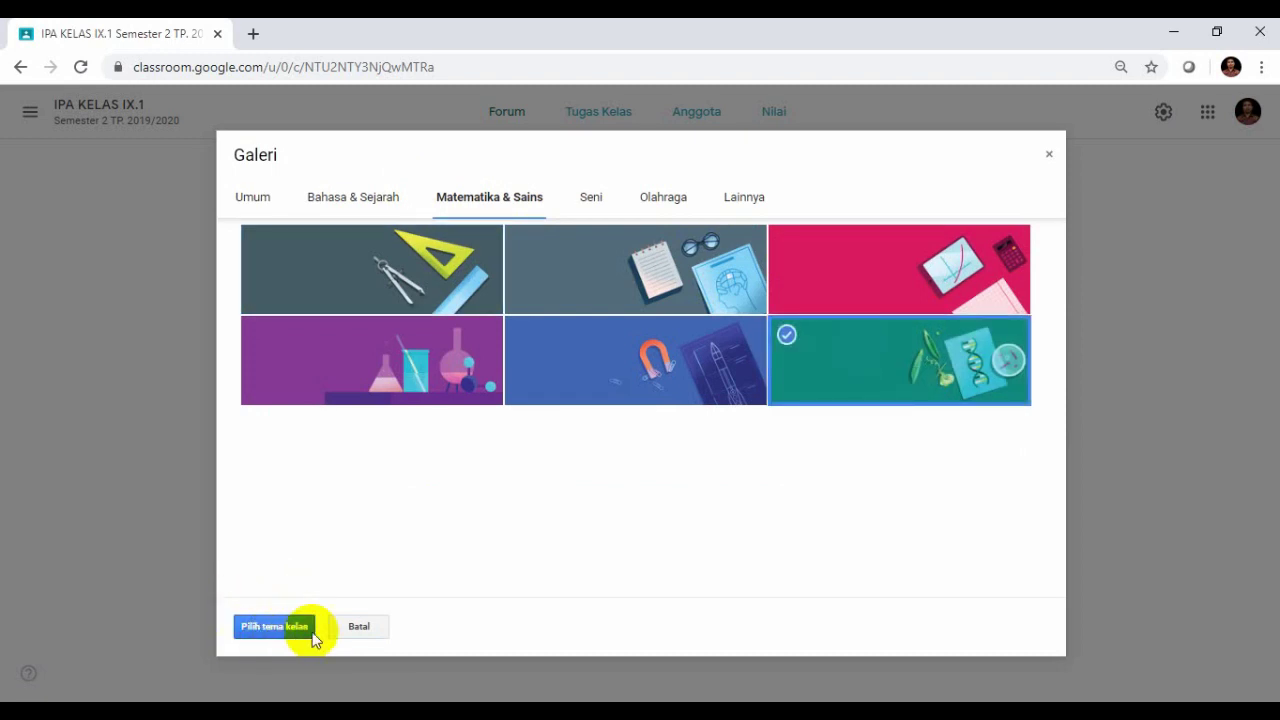
pyautogui.click(252, 624)
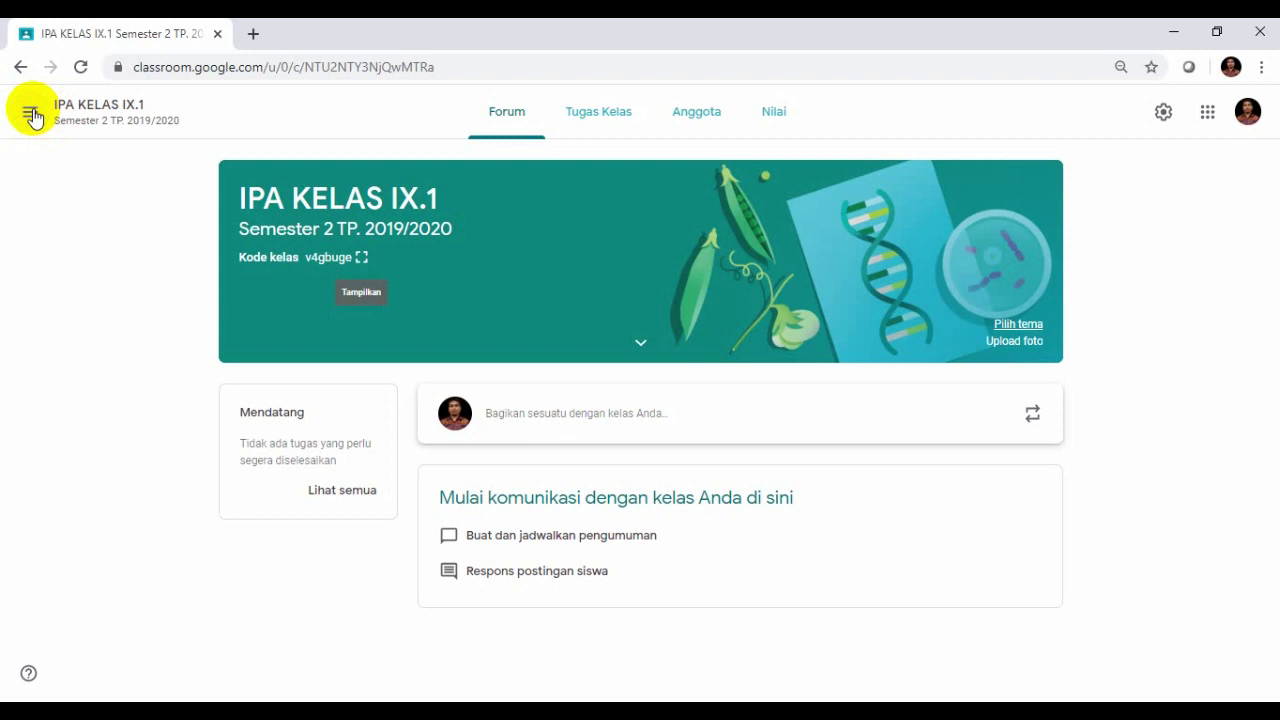
# - Browse the Kelas overview, then view the empty Kalender week Mar 22–28, 2020 before returning
pyautogui.click(31, 114)
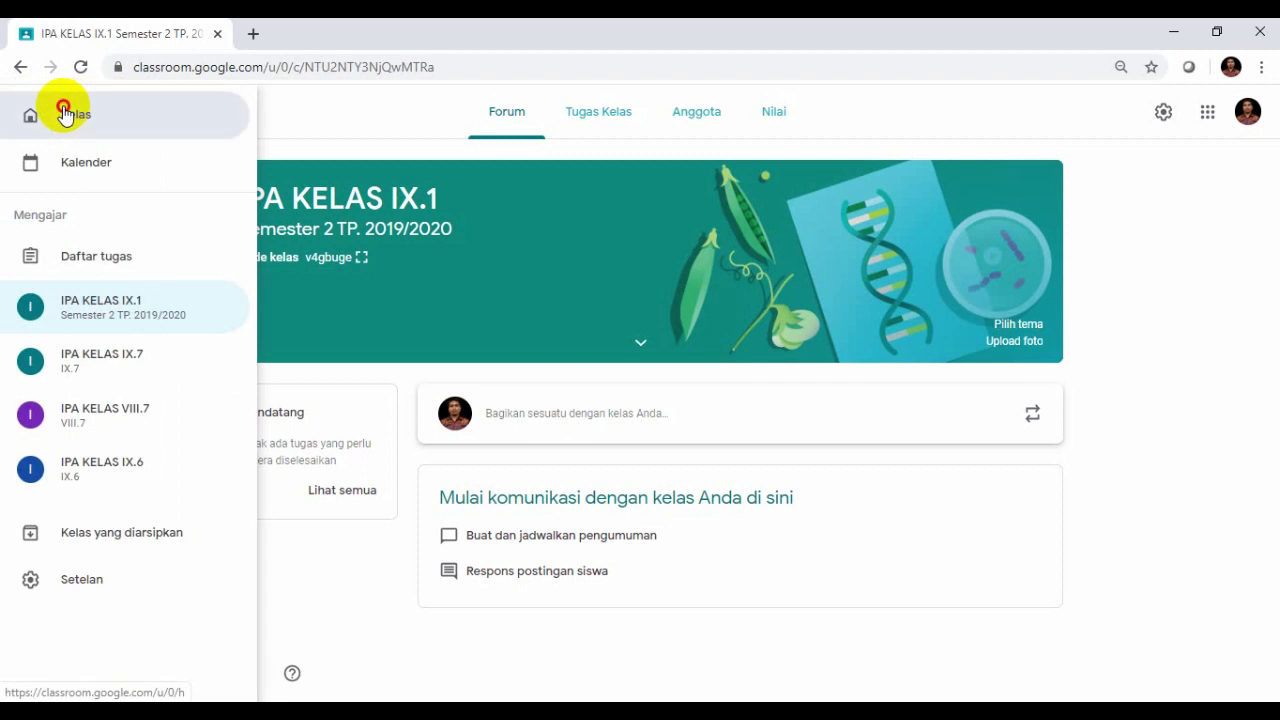
pyautogui.click(64, 113)
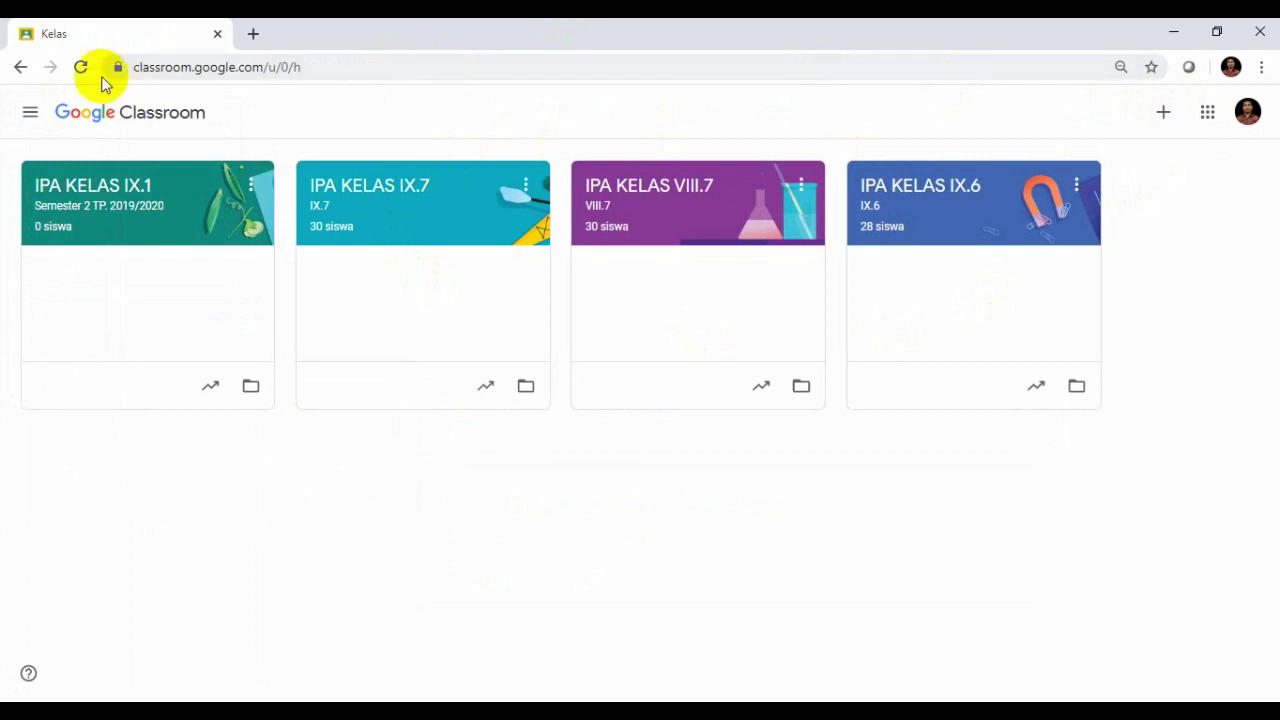
pyautogui.click(20, 67)
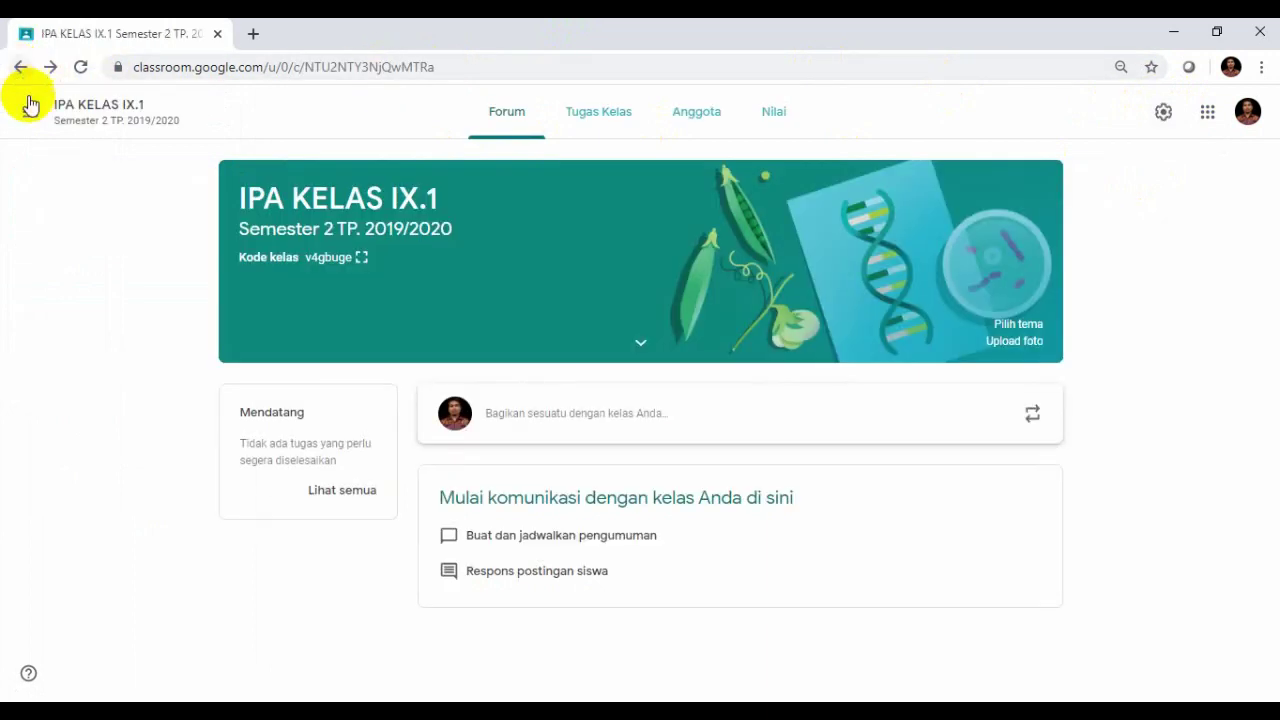
pyautogui.click(31, 115)
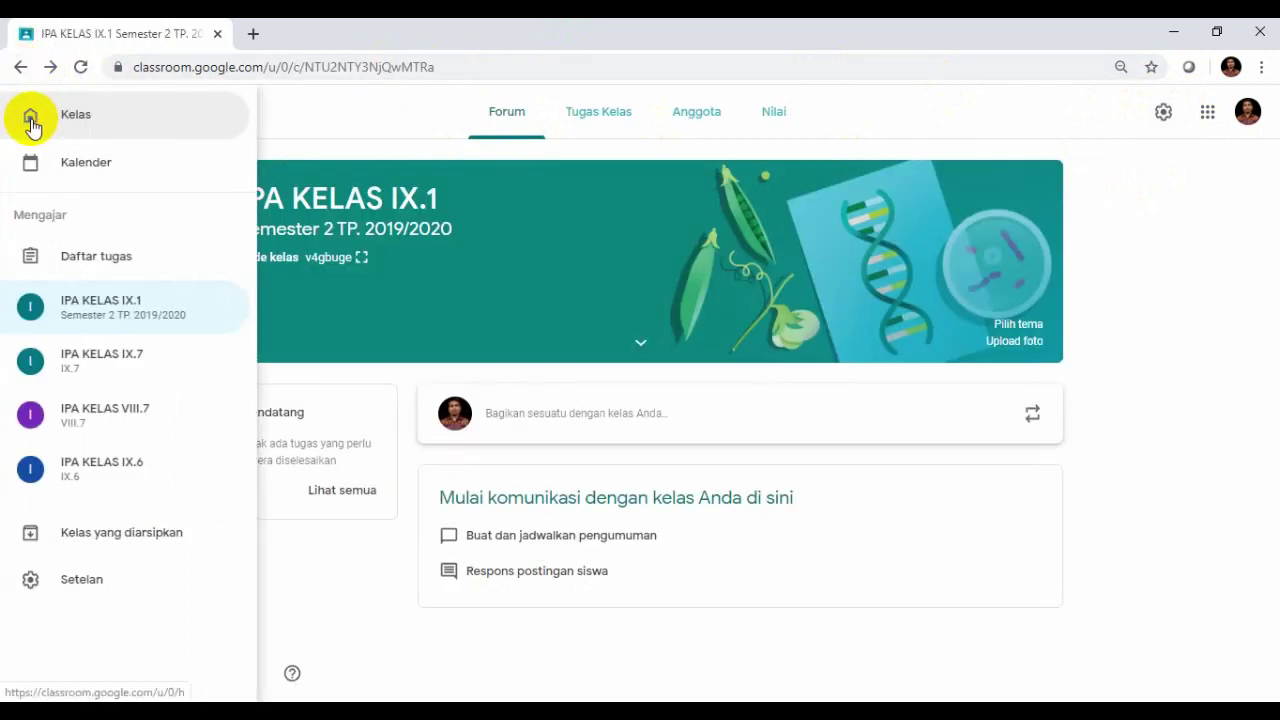
pyautogui.click(73, 165)
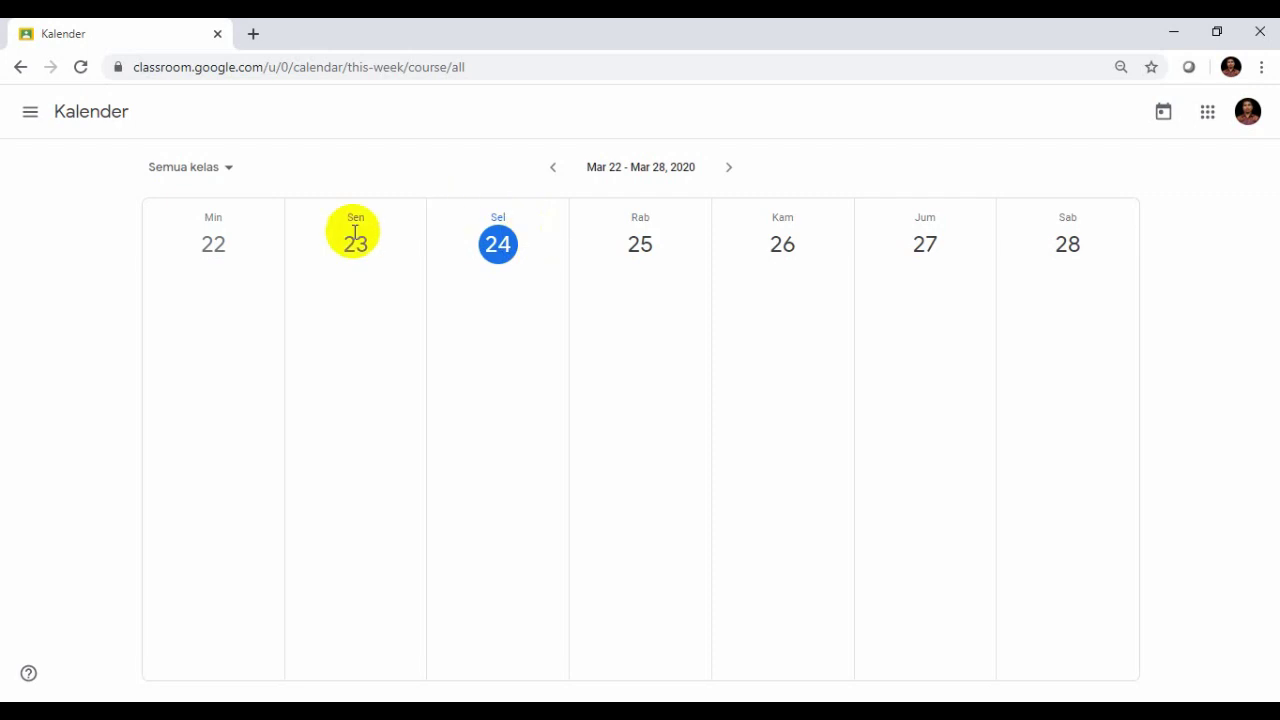
pyautogui.click(22, 68)
# - View the Daftar tugas list of tasks to review, then go back to the class
pyautogui.click(29, 112)
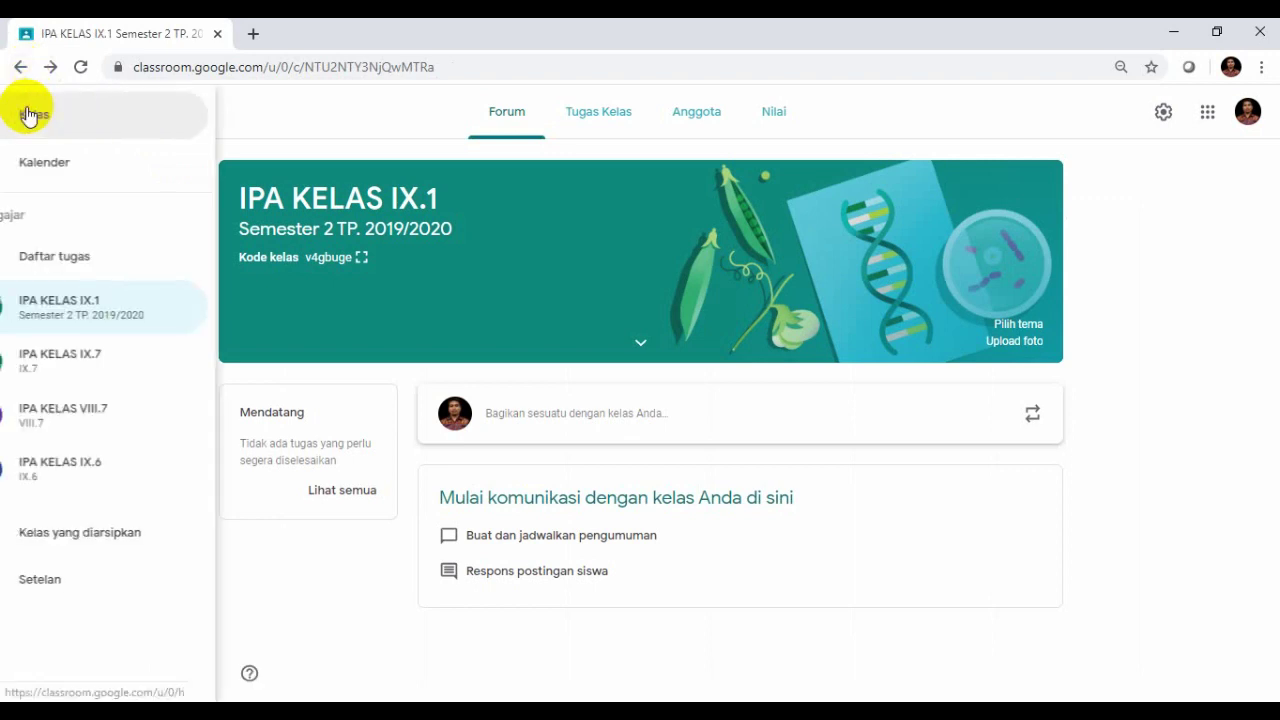
pyautogui.click(64, 252)
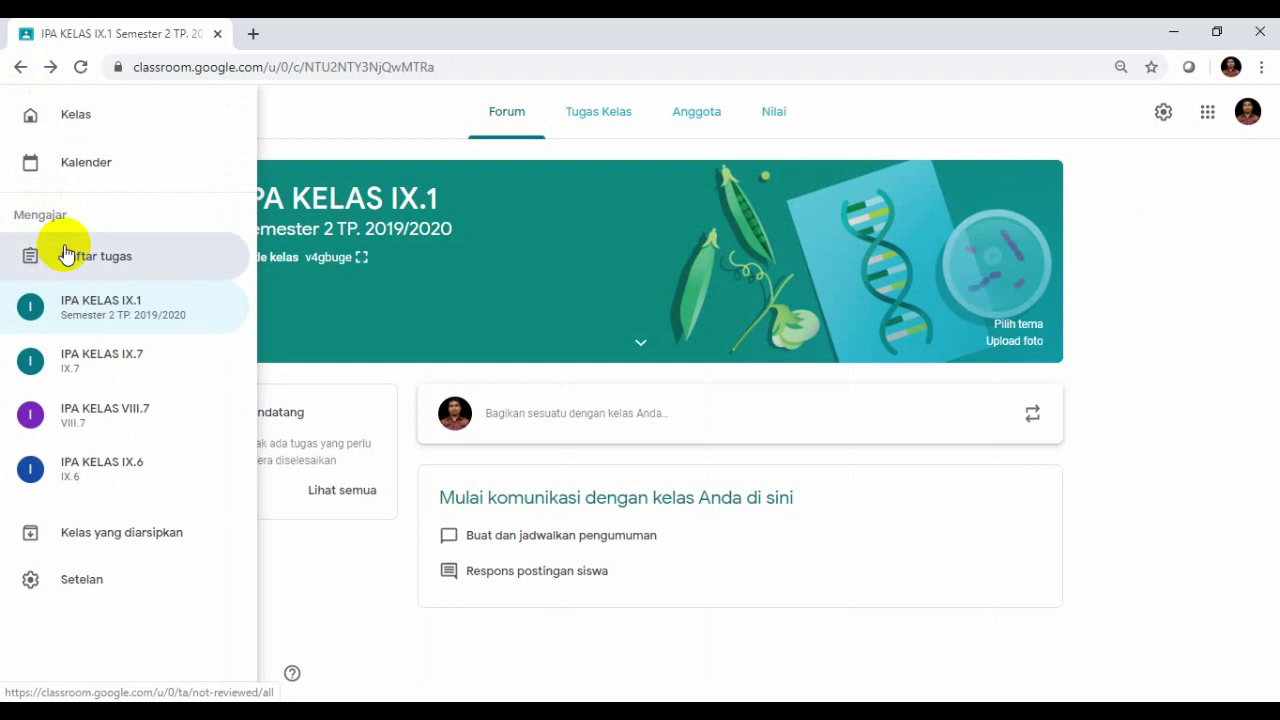
pyautogui.click(19, 70)
# - Look at the Kelas yang diarsipkan archived classes page and return to IPA KELAS IX.1
pyautogui.click(30, 115)
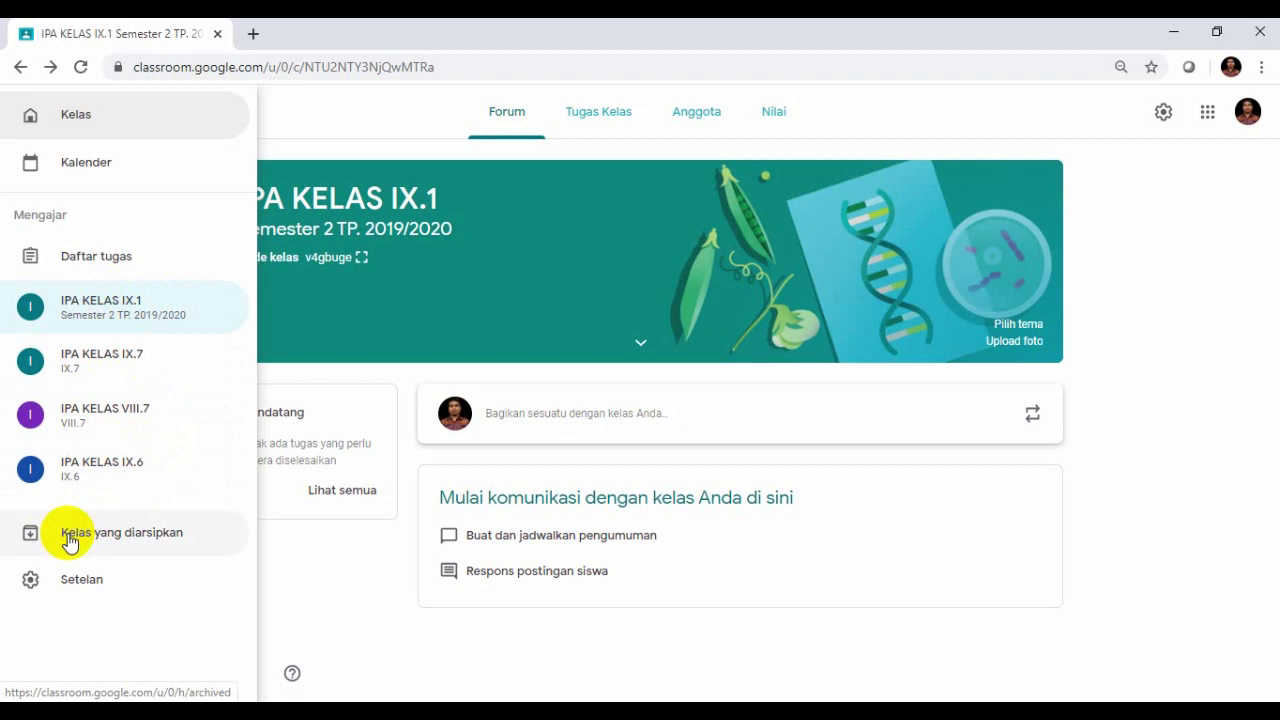
pyautogui.click(68, 538)
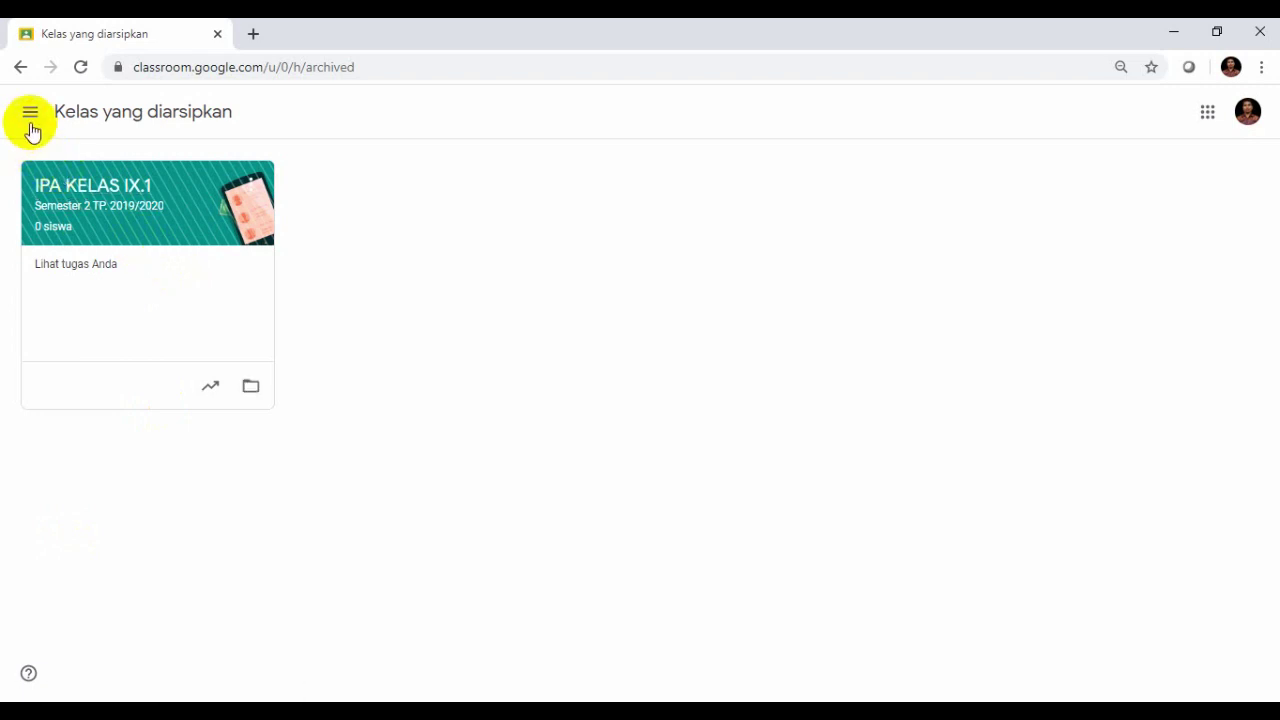
pyautogui.click(18, 70)
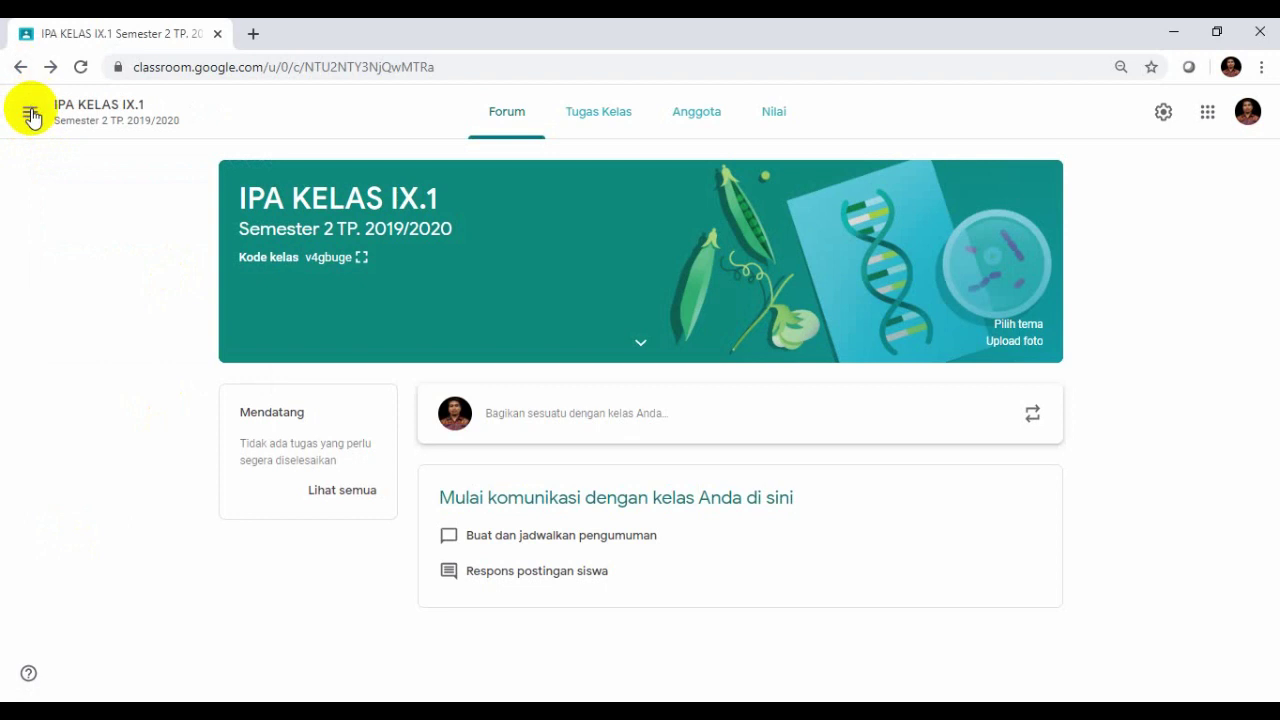
pyautogui.click(30, 112)
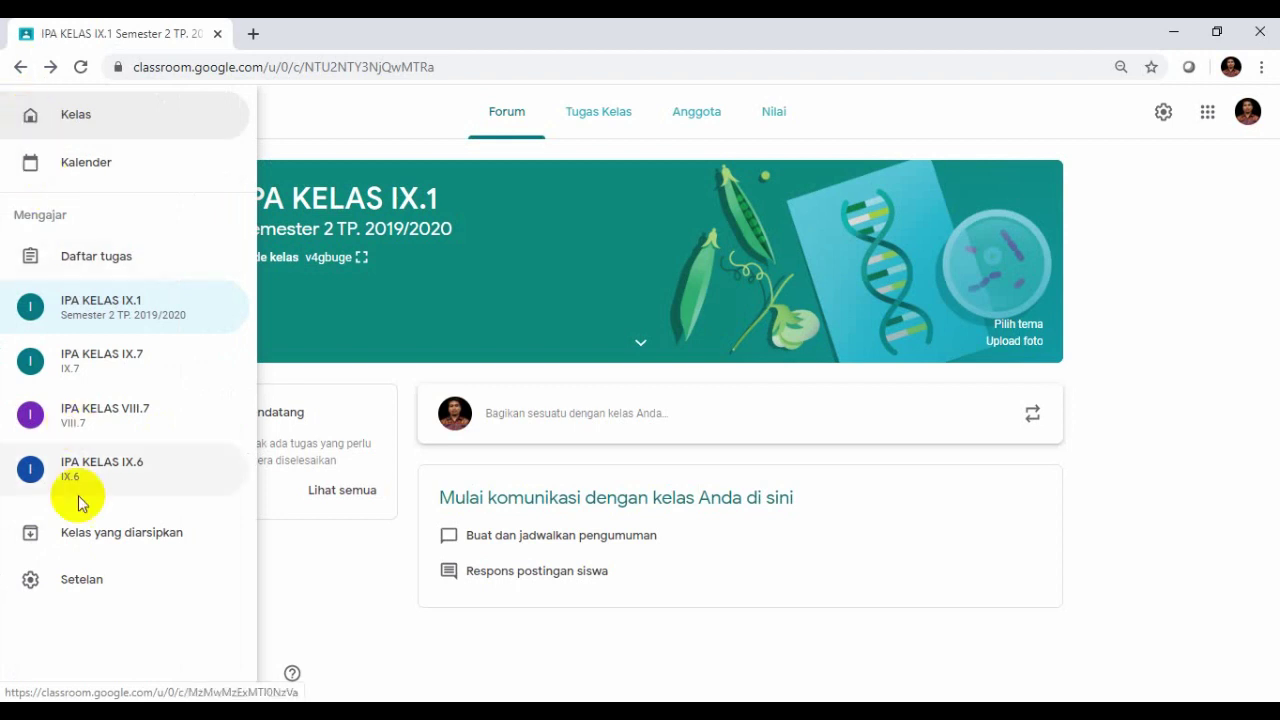
# - Open Setelan and scroll through the profile and notification settings
pyautogui.click(63, 590)
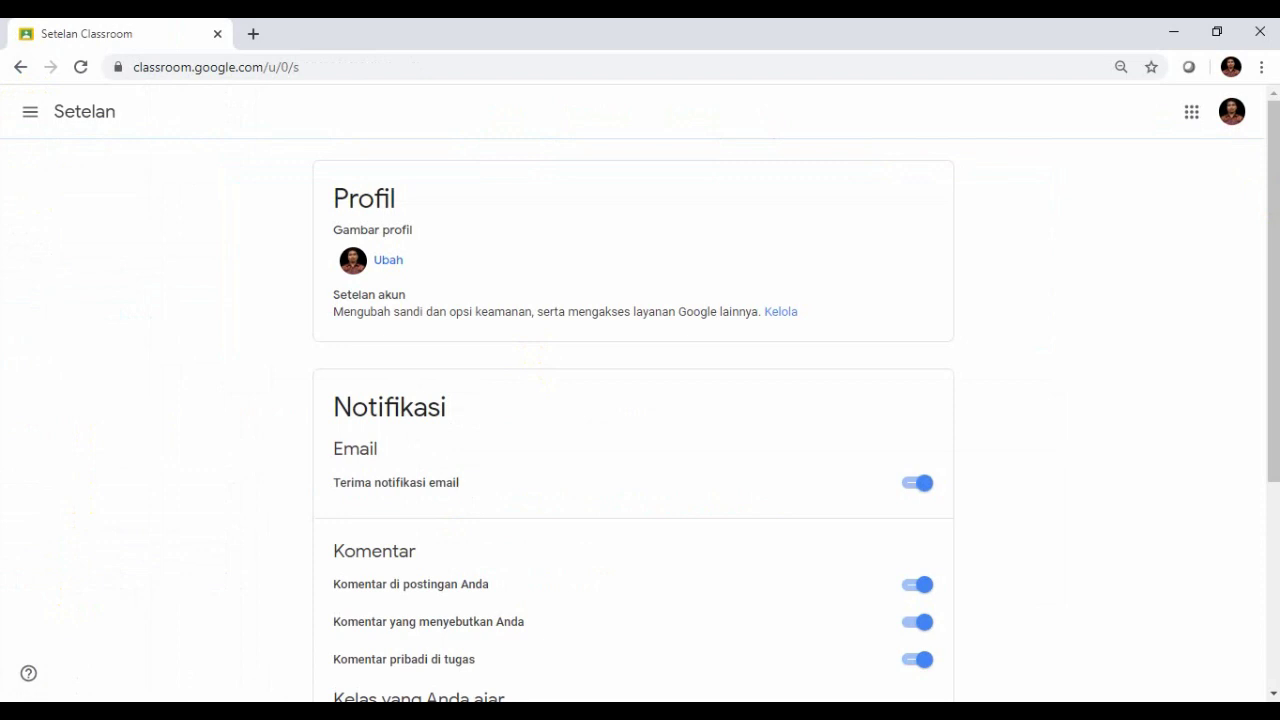
pyautogui.moveTo(1273, 203)
pyautogui.mouseDown()
pyautogui.moveTo(1273, 215)
pyautogui.moveTo(1273, 190)
pyautogui.mouseUp()
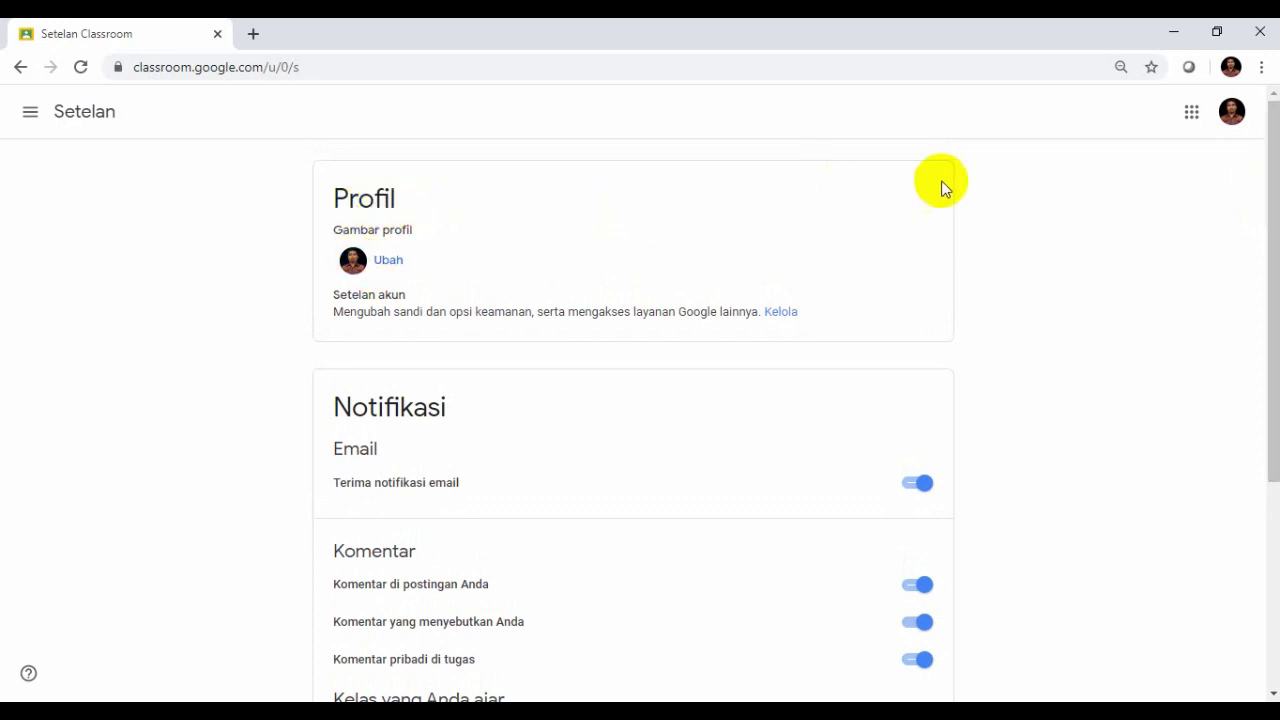
pyautogui.moveTo(1272, 138); pyautogui.dragTo(1274, 346)
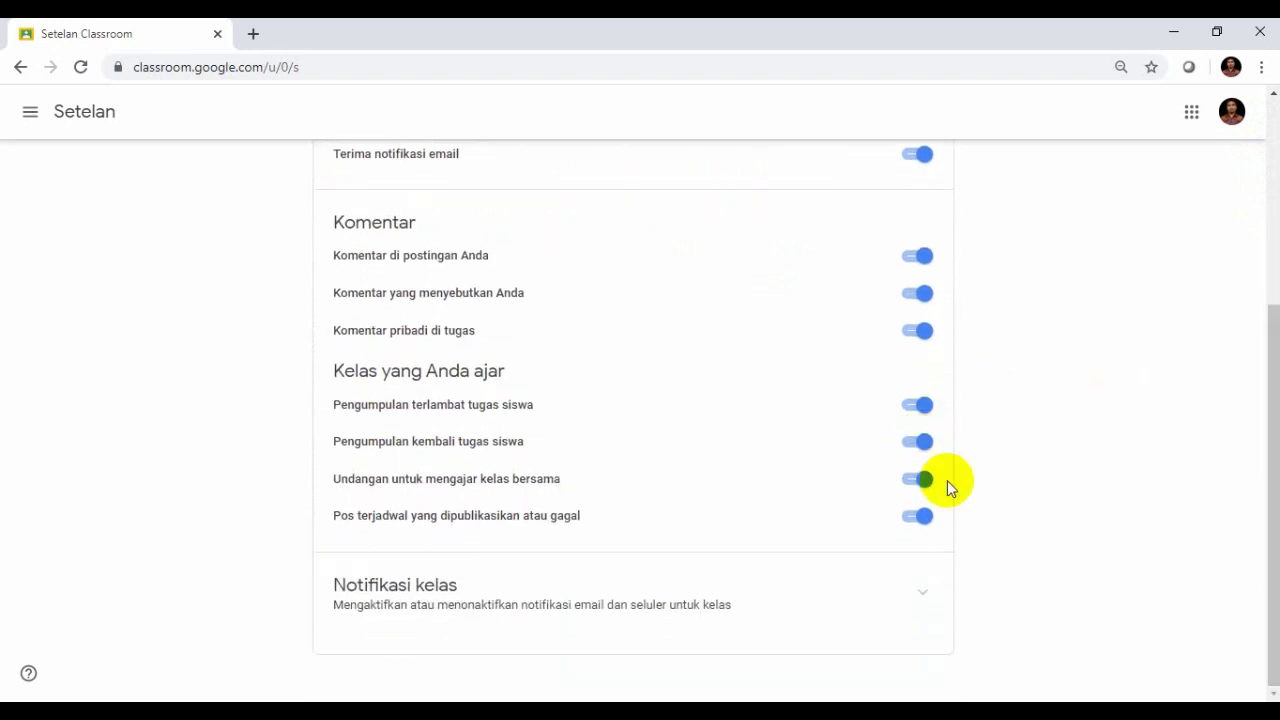
pyautogui.moveTo(1277, 490); pyautogui.dragTo(1265, 212)
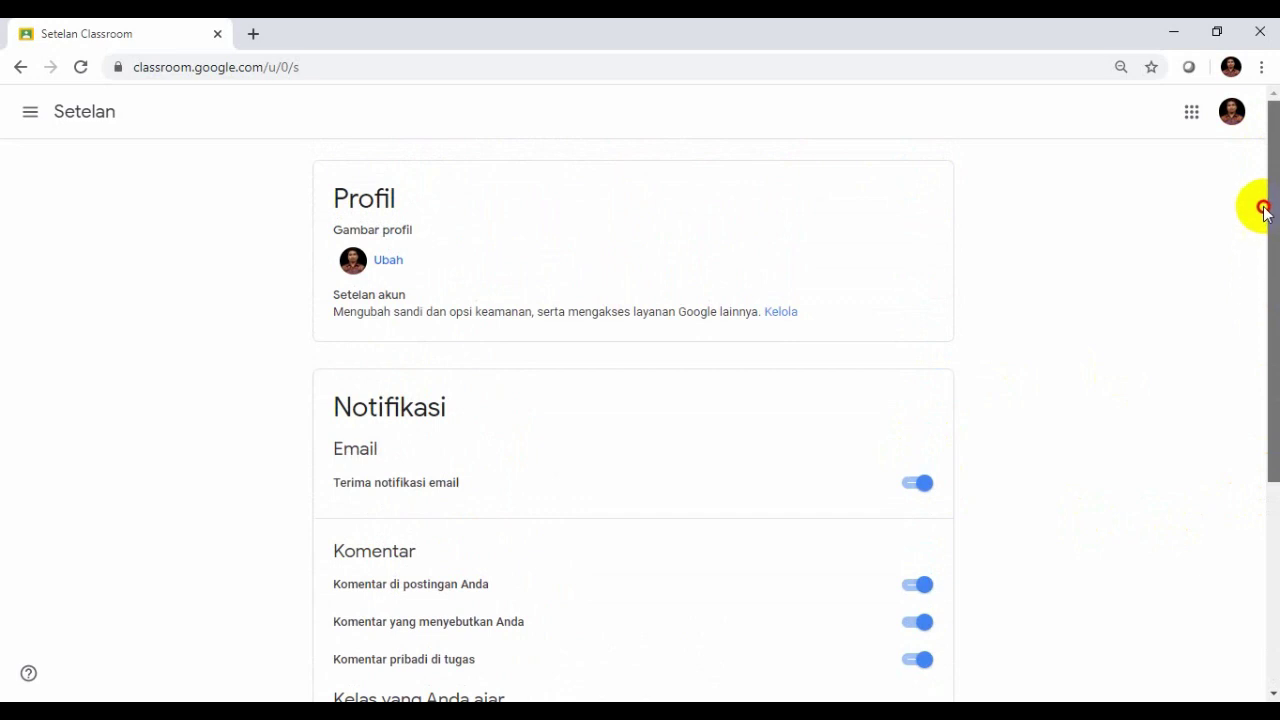
# - Go back to the IPA KELAS IX.1 Forum and start a blank announcement for all students
pyautogui.click(19, 68)
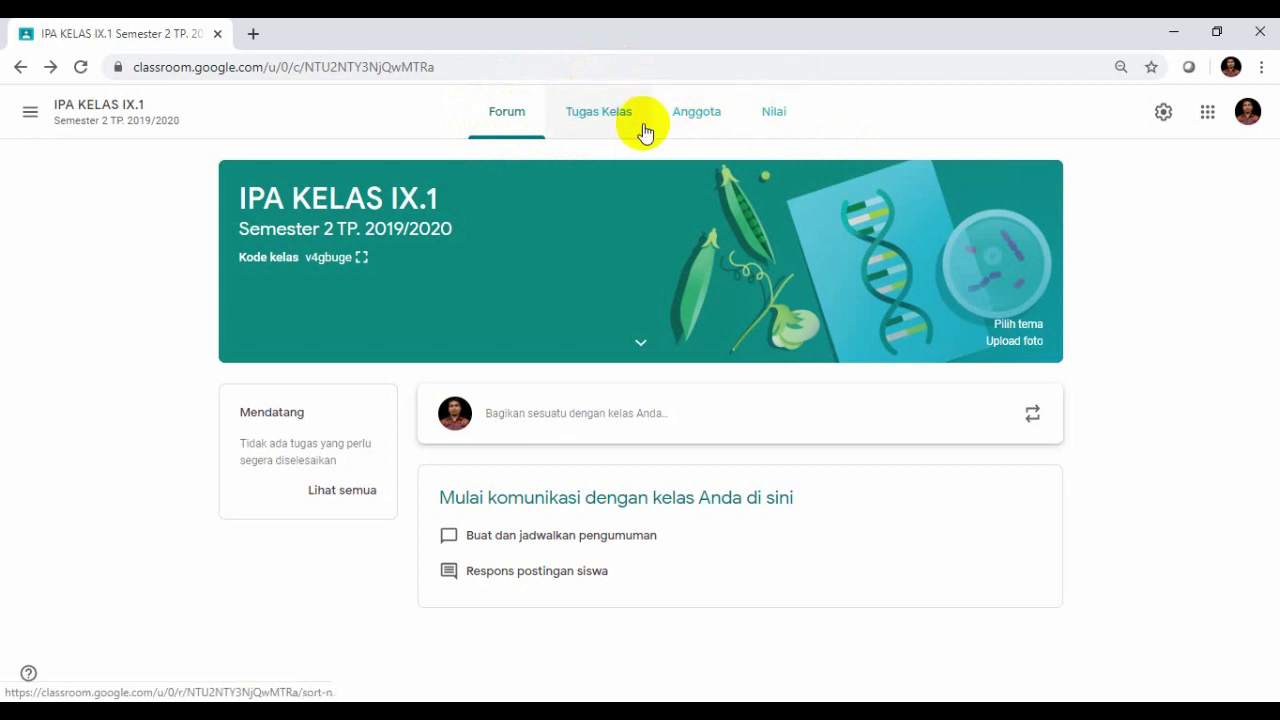
pyautogui.click(510, 127)
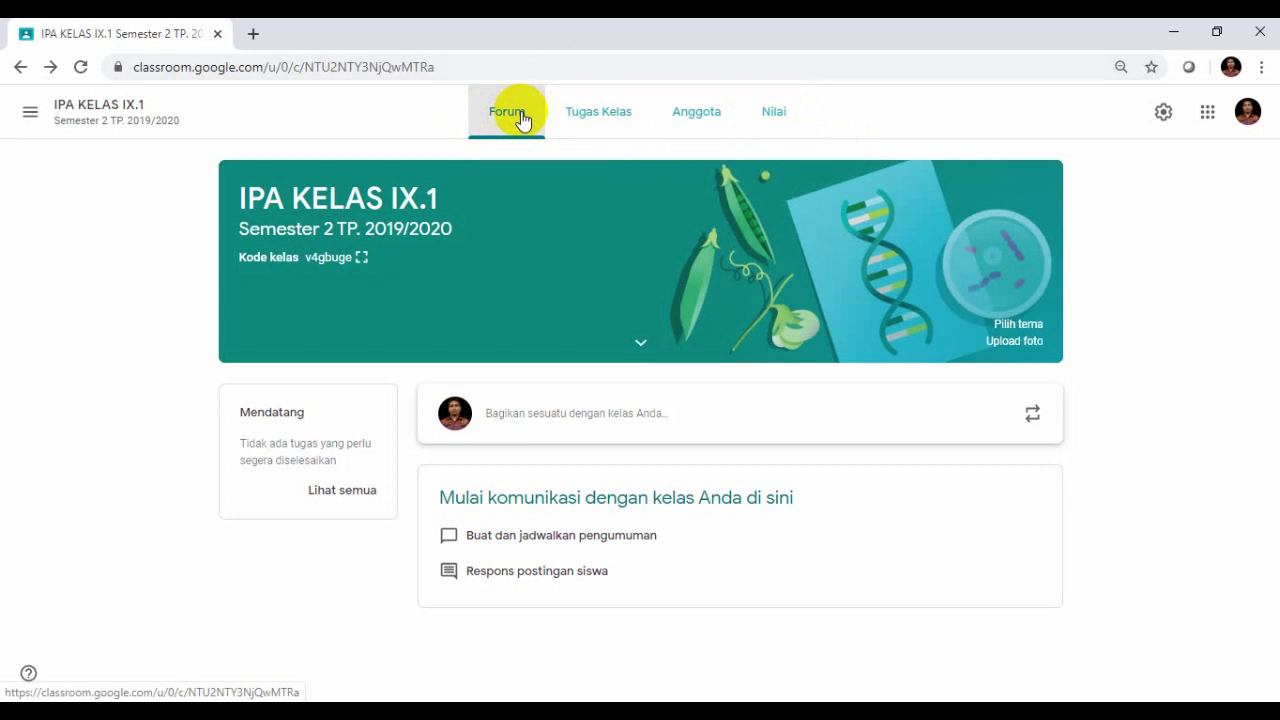
pyautogui.click(505, 416)
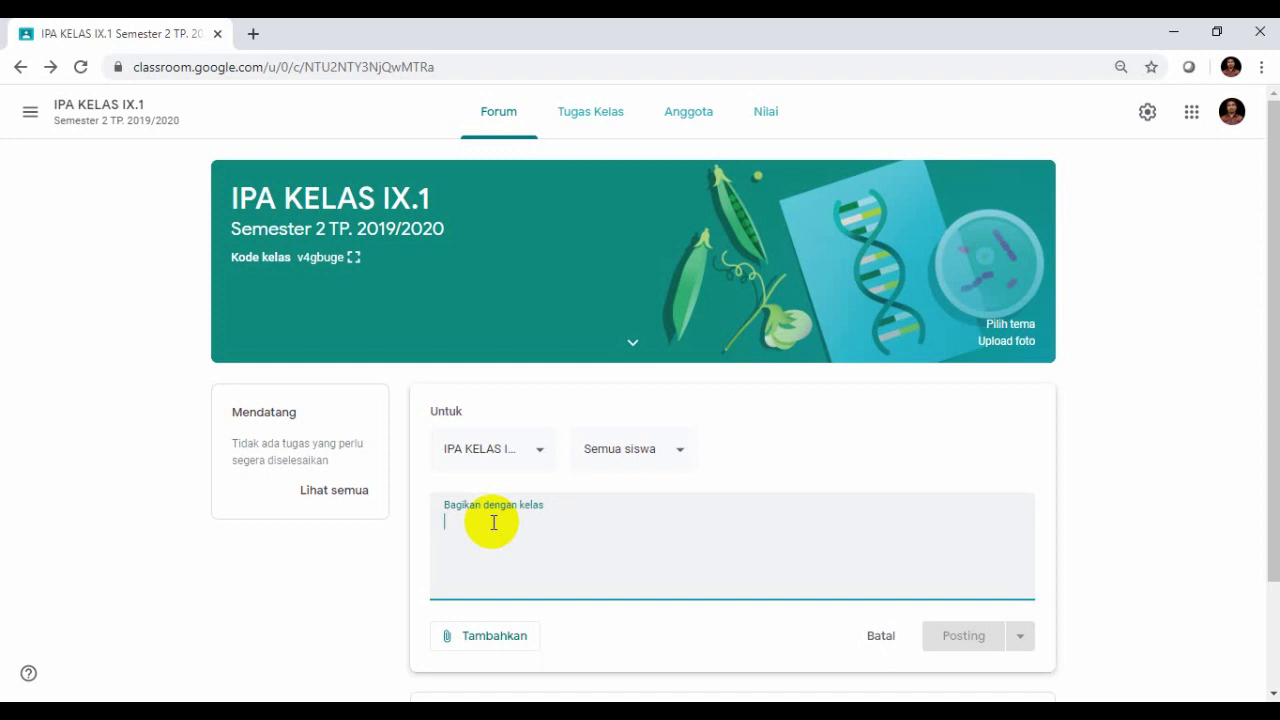
# - Type the 'Assalamu Alaikum … Wabarakatuh' greeting as the announcement's first line
pyautogui.write('Assalam')
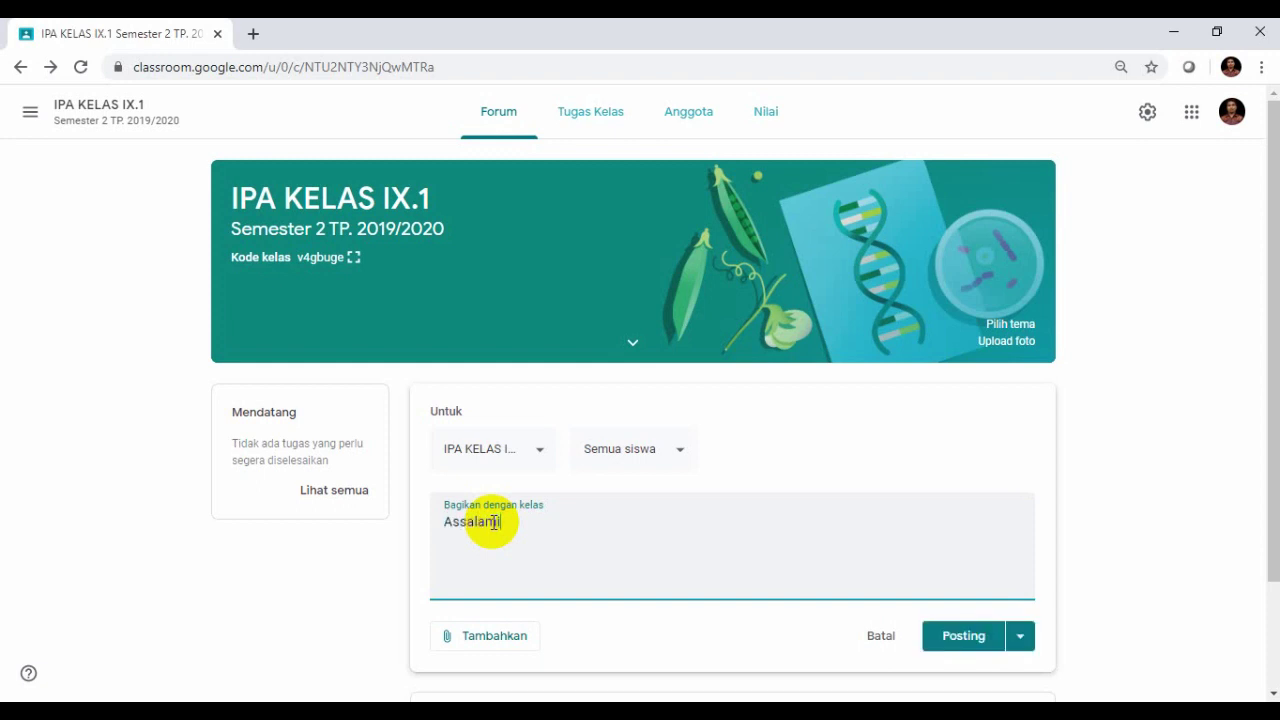
pyautogui.write('u Alaikum Warhamatuu')
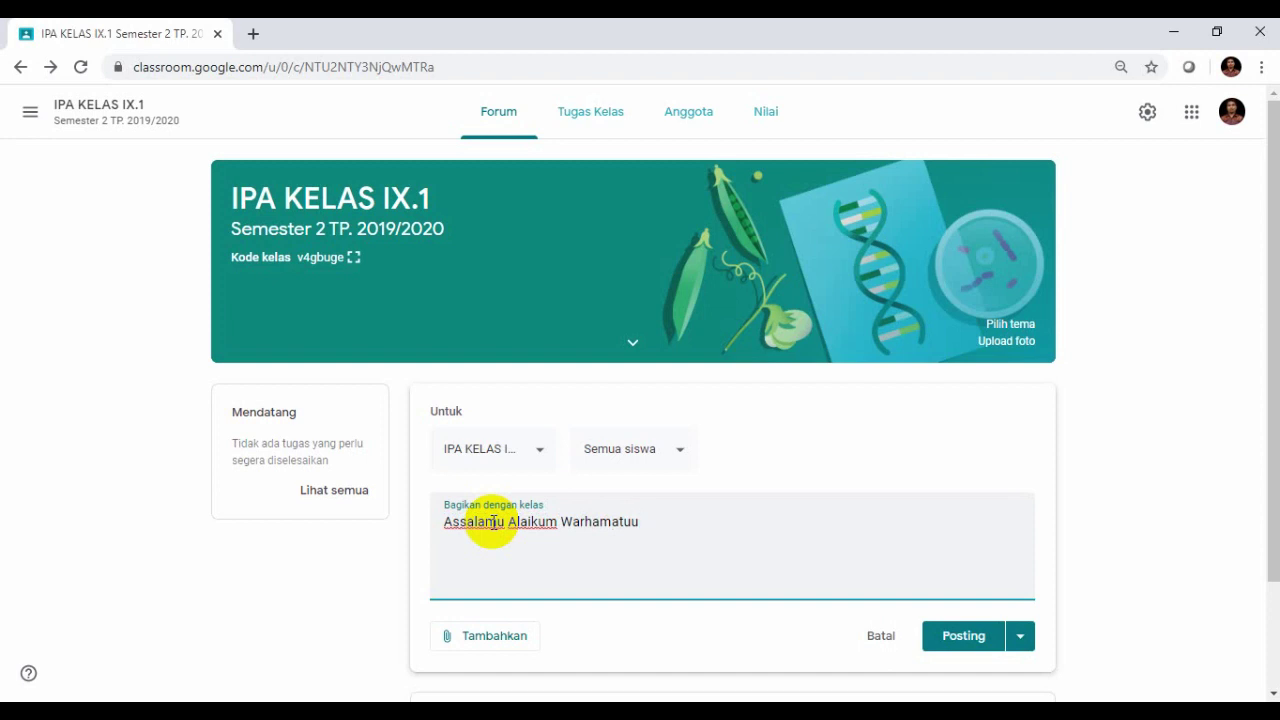
pyautogui.press('BackSpace')
pyautogui.press('BackSpace')
pyautogui.press('BackSpace')
pyautogui.press('BackSpace')
pyautogui.press('BackSpace')
pyautogui.press('BackSpace')
pyautogui.write('ahmatullahi Wabarakatuh')
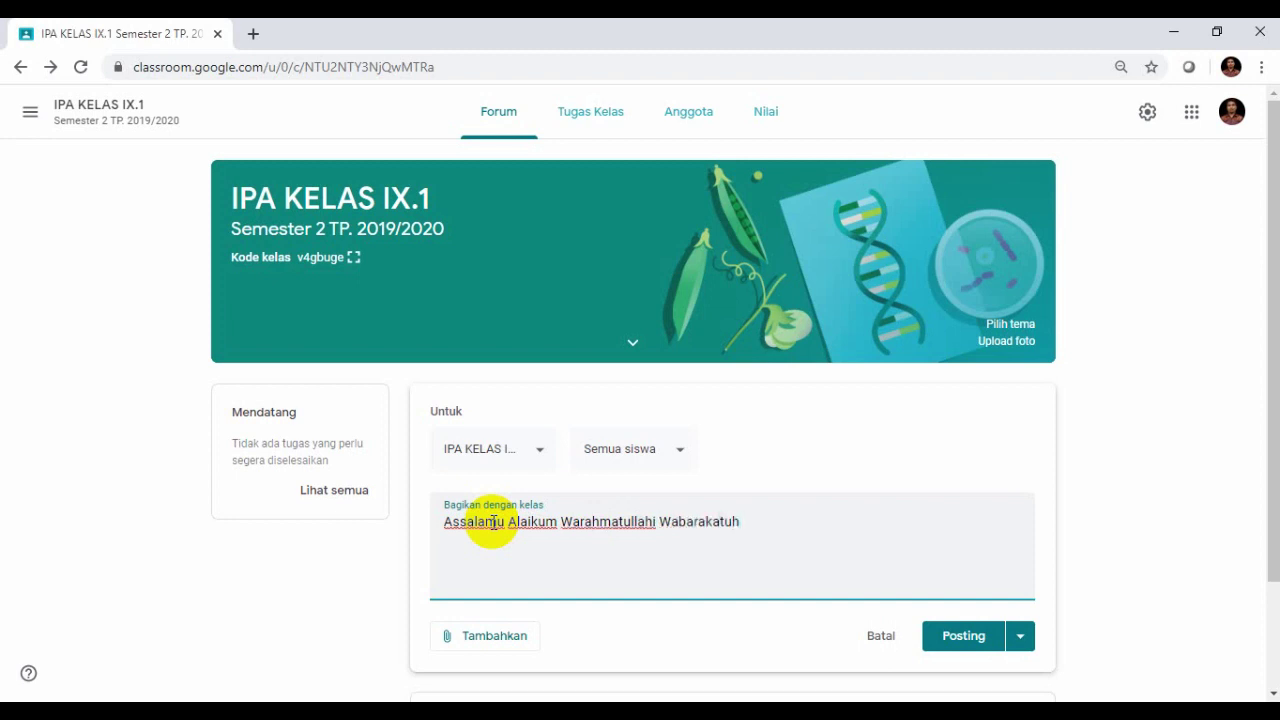
pyautogui.press('Return')
# - Write that, with school learning paused by circular, lessons continue at home daring/on line
pyautogui.write('Berhubung adanya ')
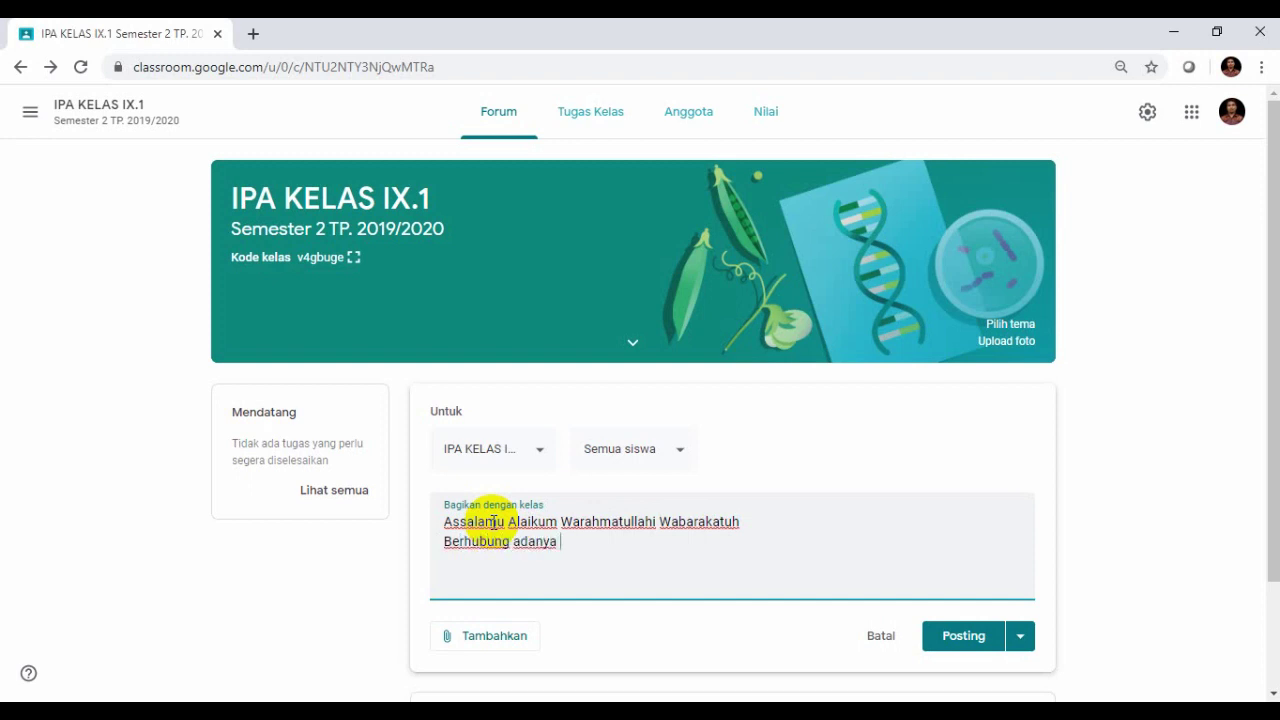
pyautogui.write('Edaran untuk mengis')
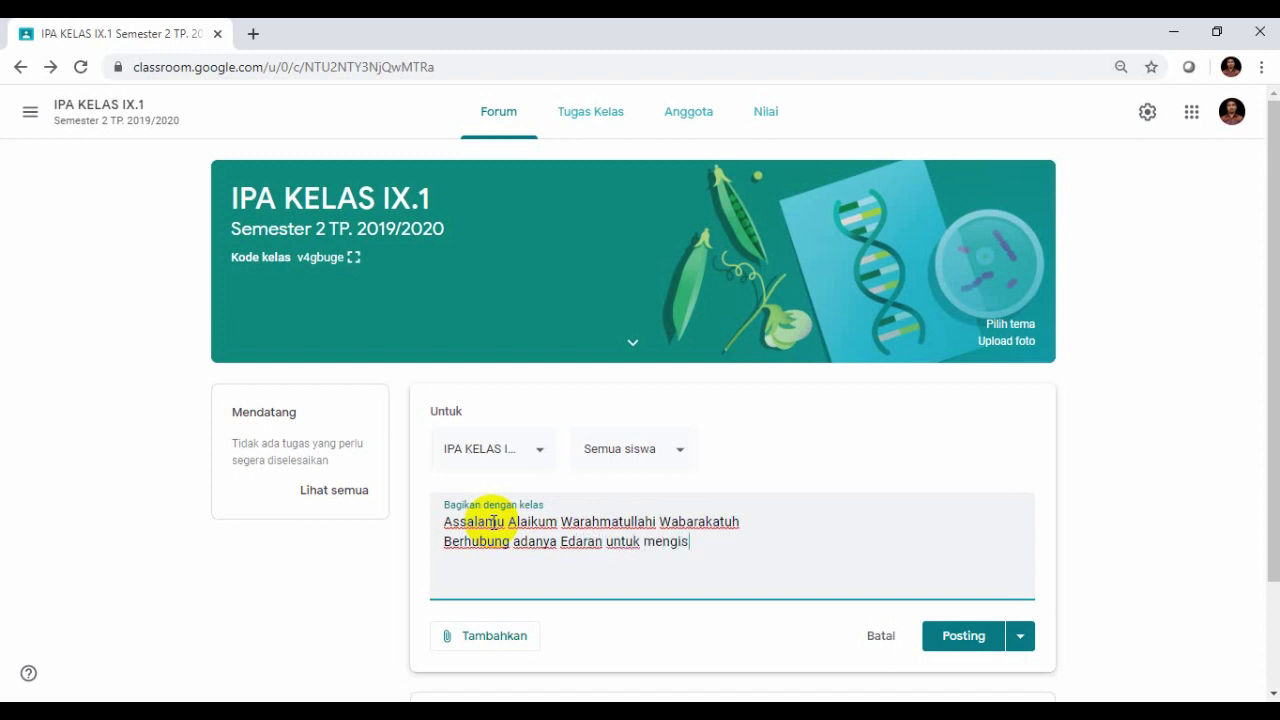
pyautogui.write('tirahatkan ')
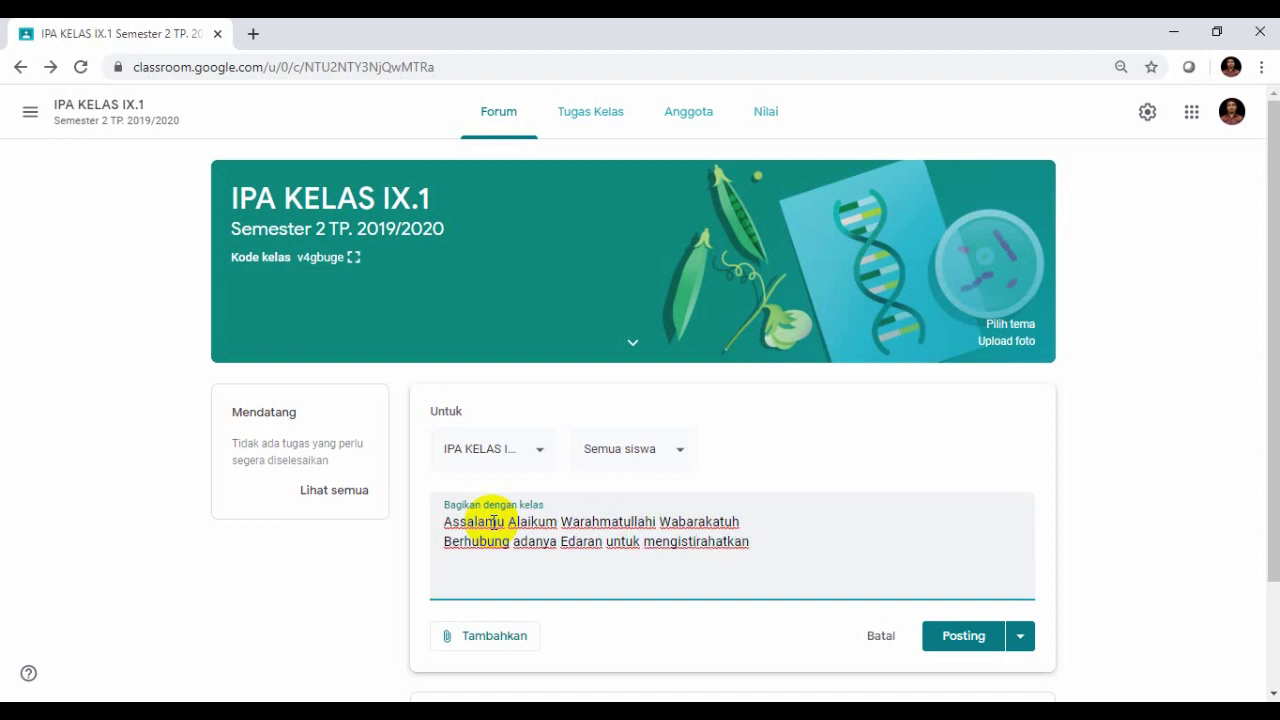
pyautogui.write('proses pembelajaran')
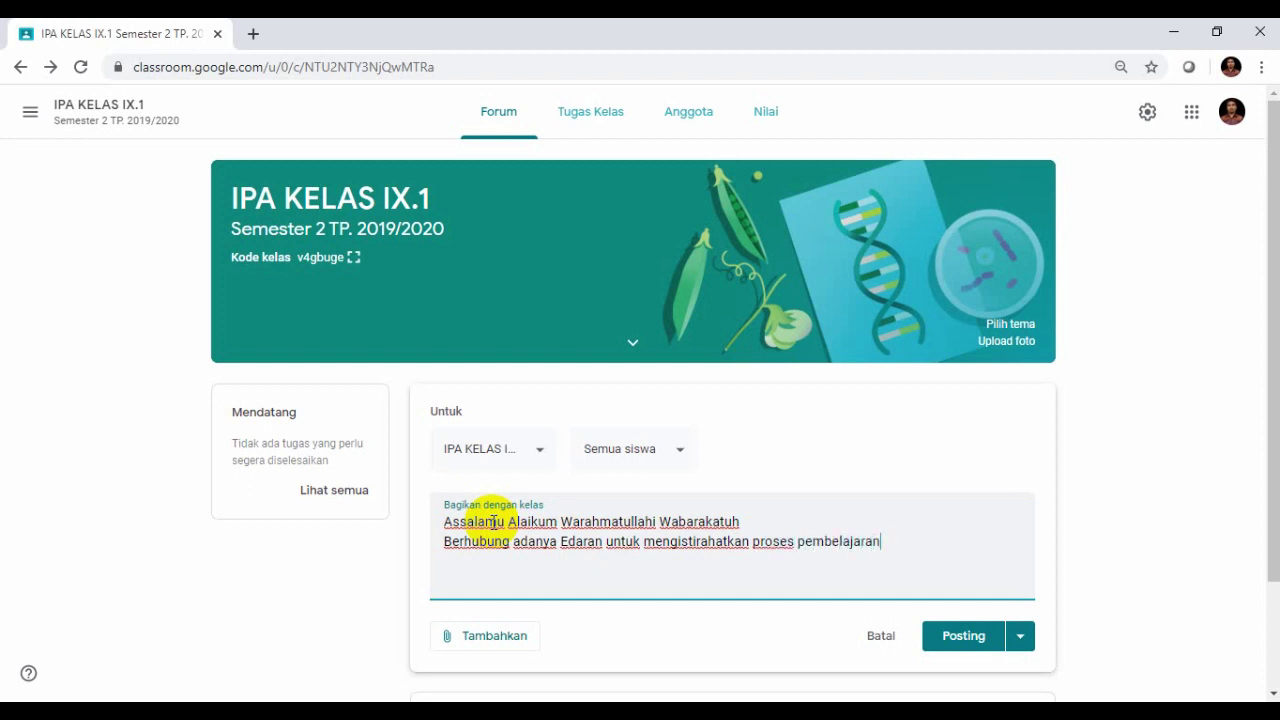
pyautogui.write(' di sekolah')
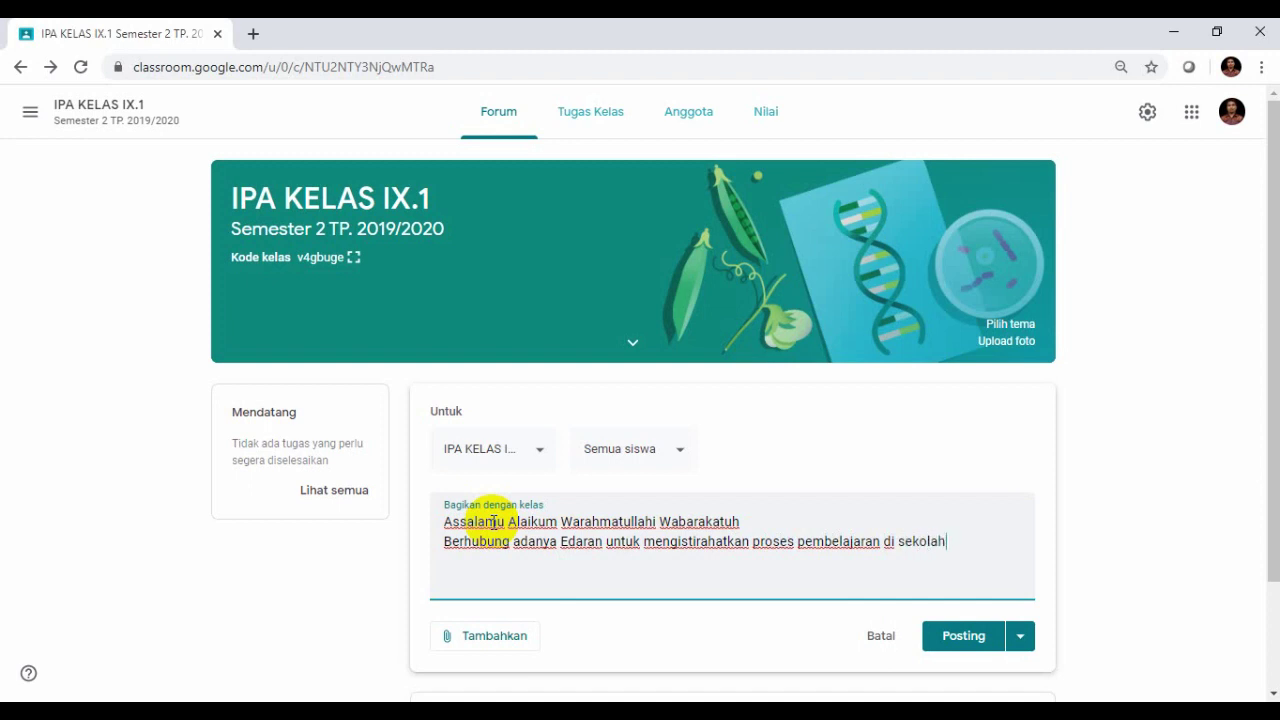
pyautogui.write(', maka proses pembelajaran kita lakukan di rumah dengan')
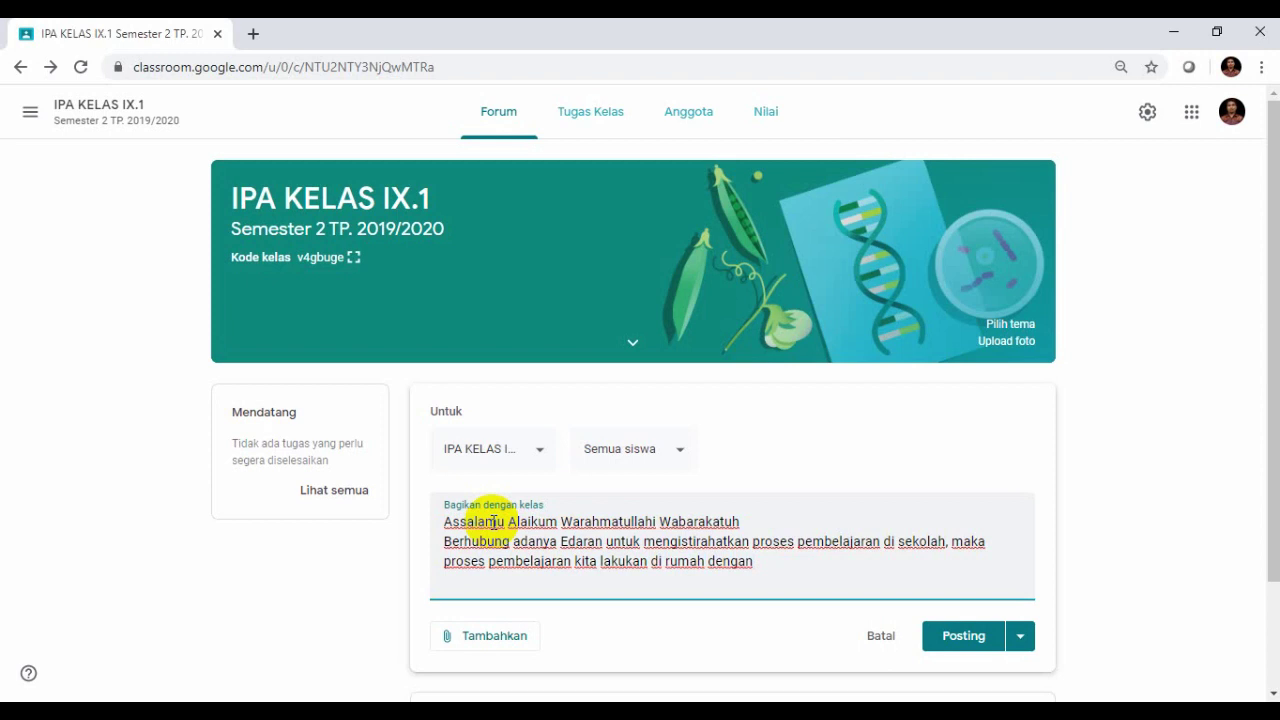
pyautogui.press('BackSpace')
pyautogui.press('BackSpace')
pyautogui.press('BackSpace')
pyautogui.press('BackSpace')
pyautogui.press('BackSpace')
pyautogui.press('BackSpace')
pyautogui.write('secara daring/on line.')
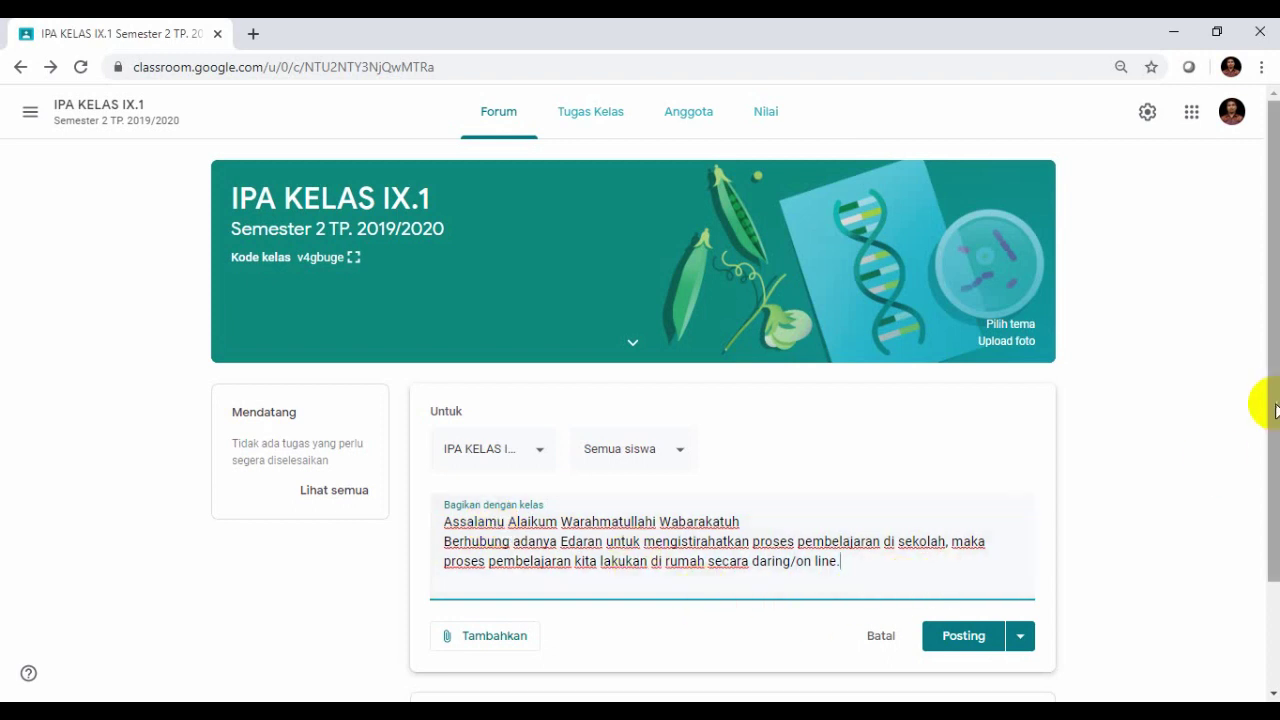
pyautogui.moveTo(1275, 410); pyautogui.dragTo(1275, 450)
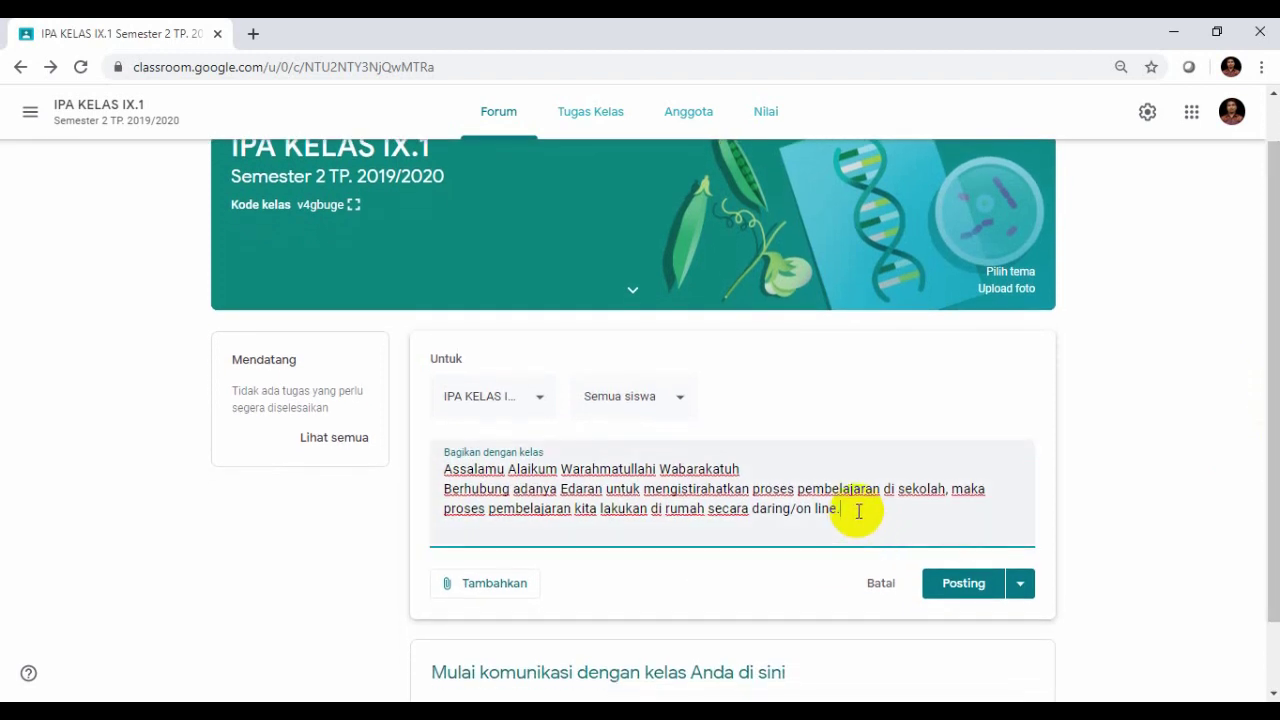
pyautogui.moveTo(1262, 451); pyautogui.dragTo(1262, 347)
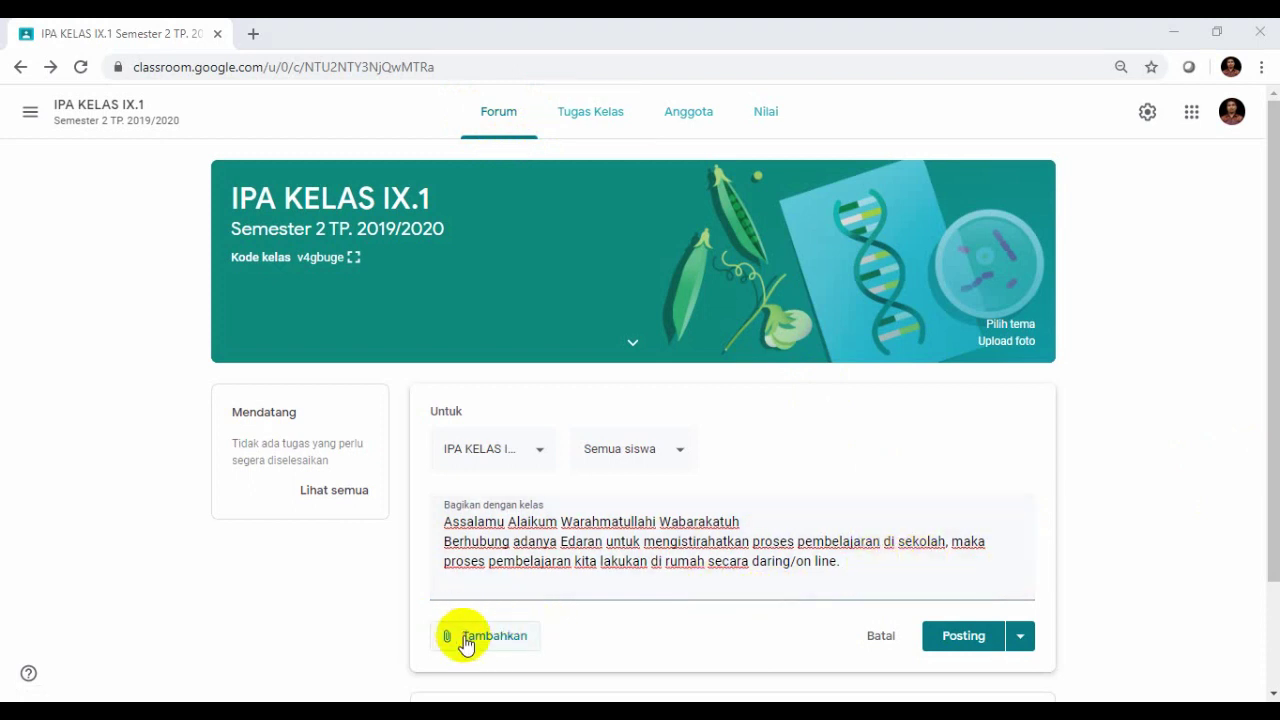
# - Check the Tambahkan attachment options, then add a blank line after the daring/on line sentence
pyautogui.click(464, 640)
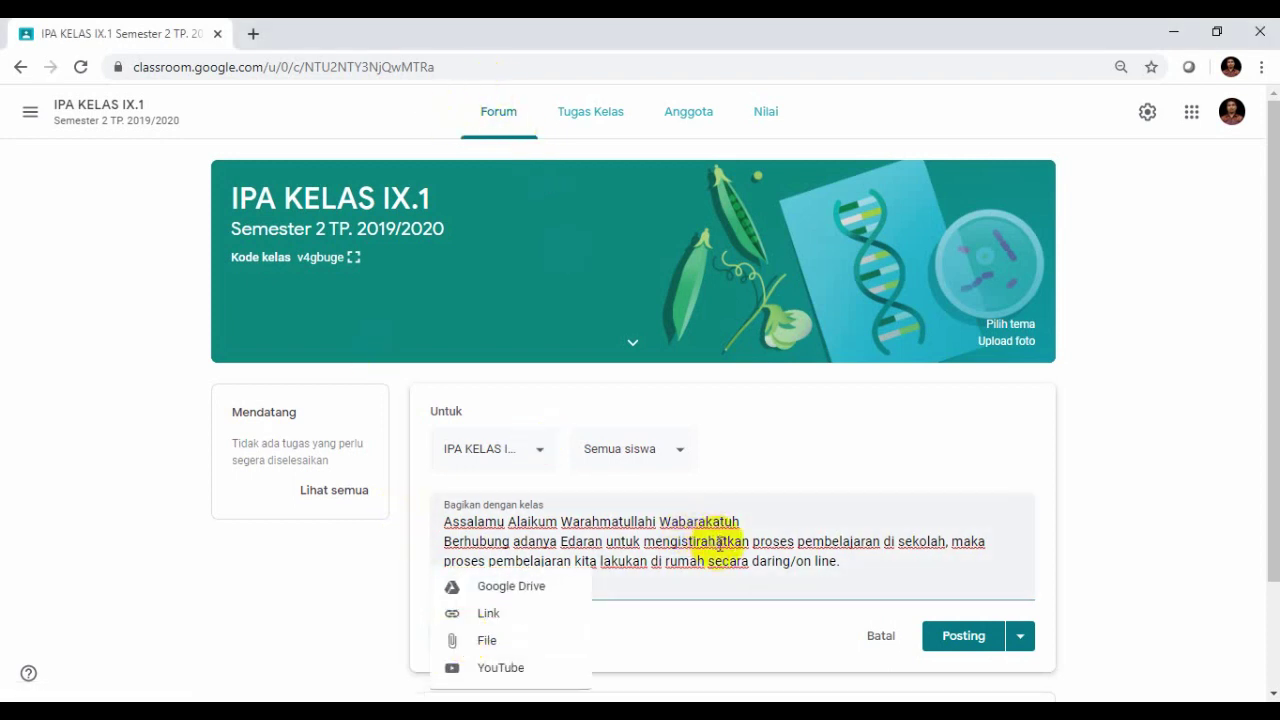
pyautogui.click(605, 572)
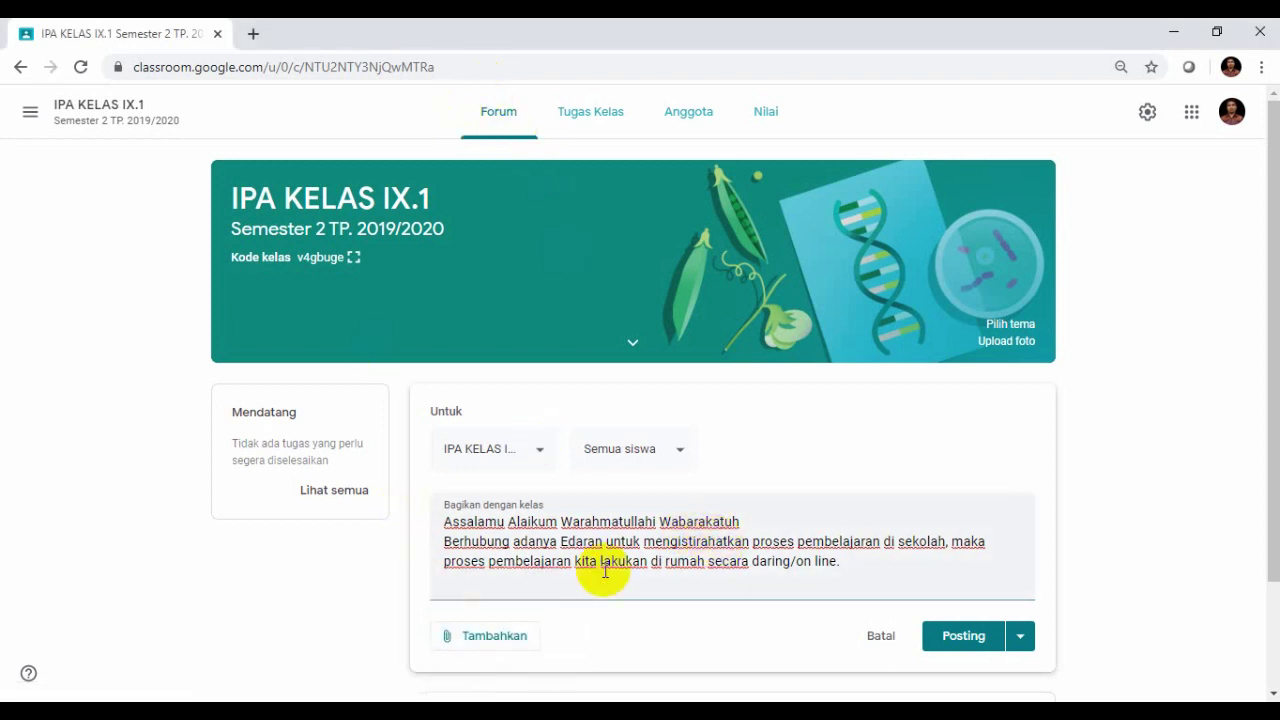
pyautogui.click(490, 642)
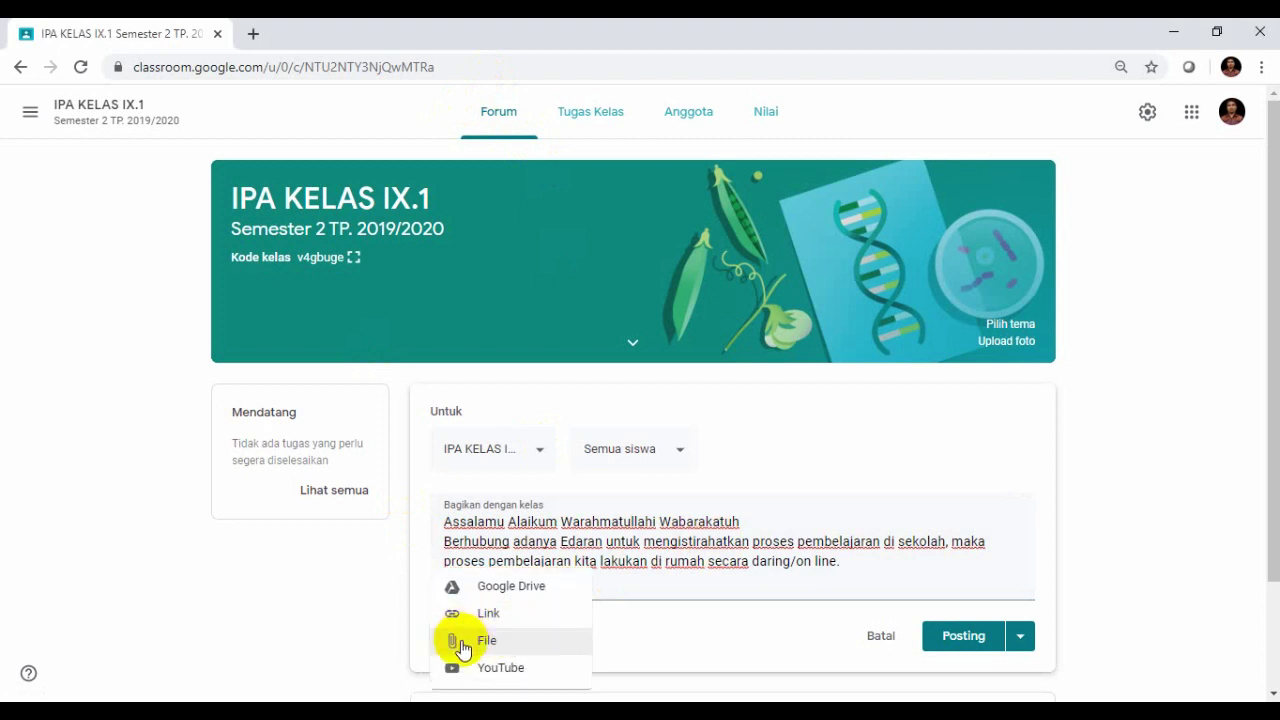
pyautogui.click(645, 565)
pyautogui.click(855, 564)
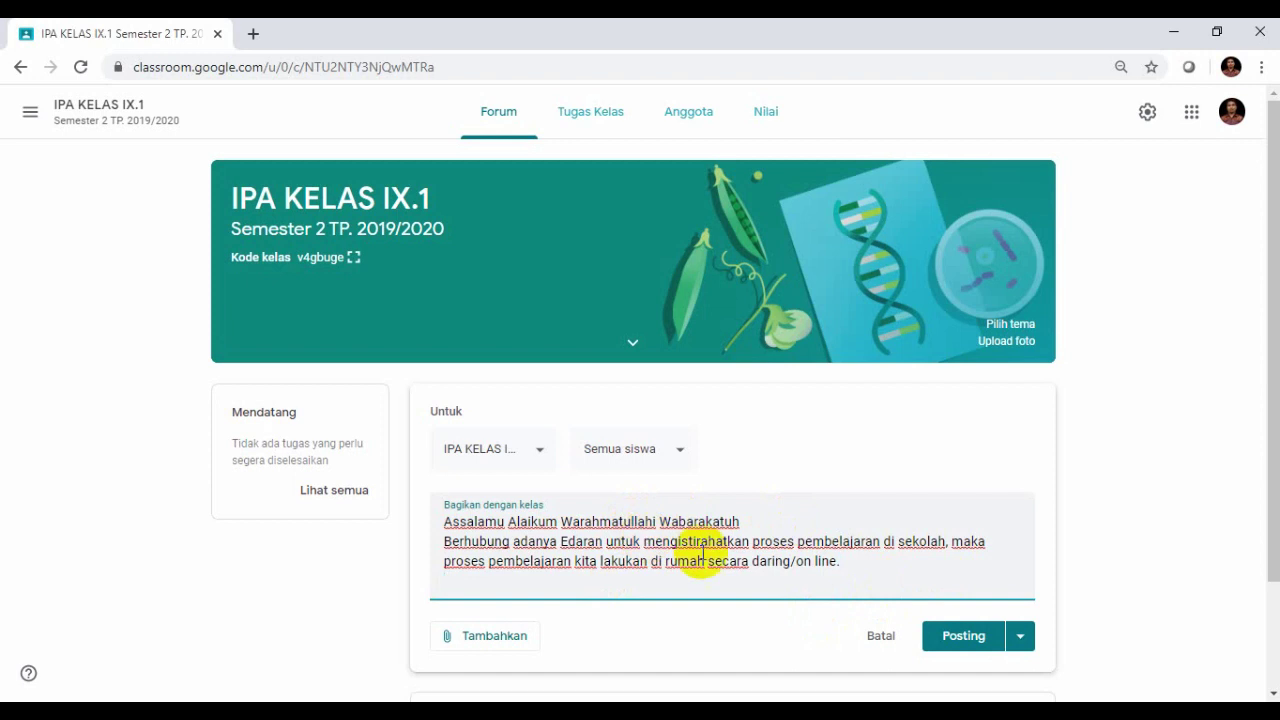
pyautogui.press('Return')
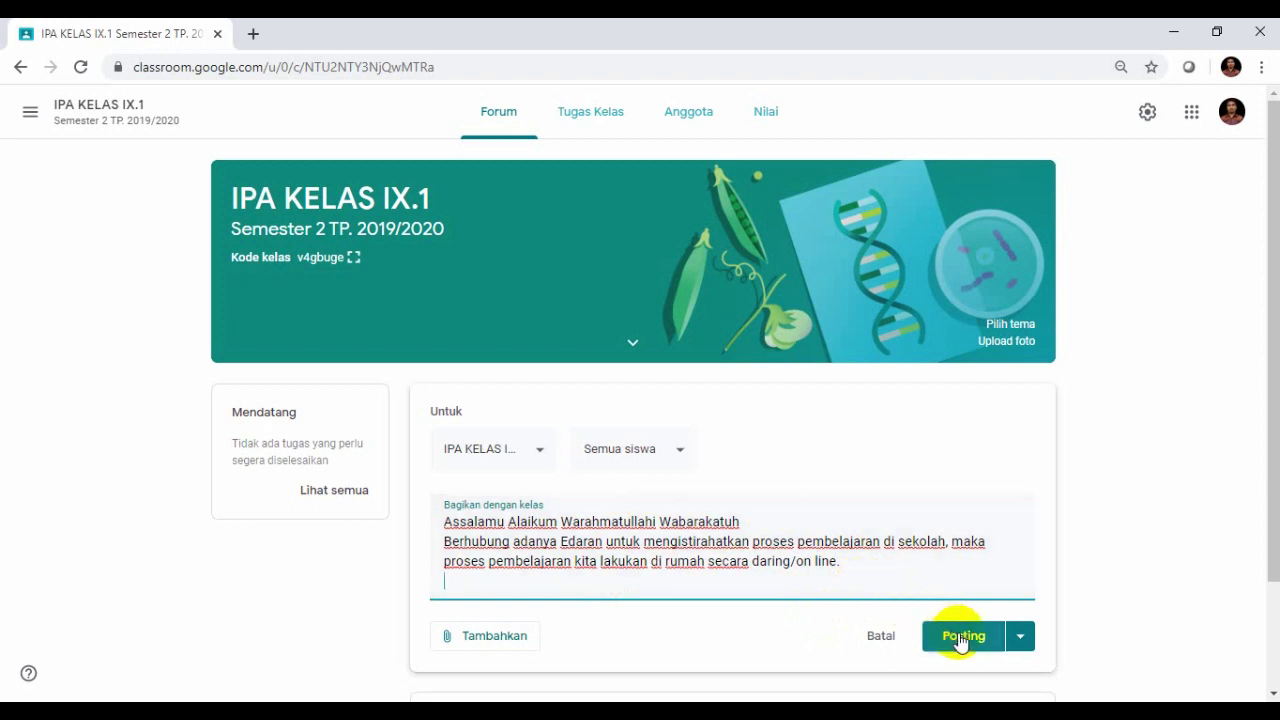
# - Post the welcome announcement and go to the Tugas Kelas page
pyautogui.click(958, 638)
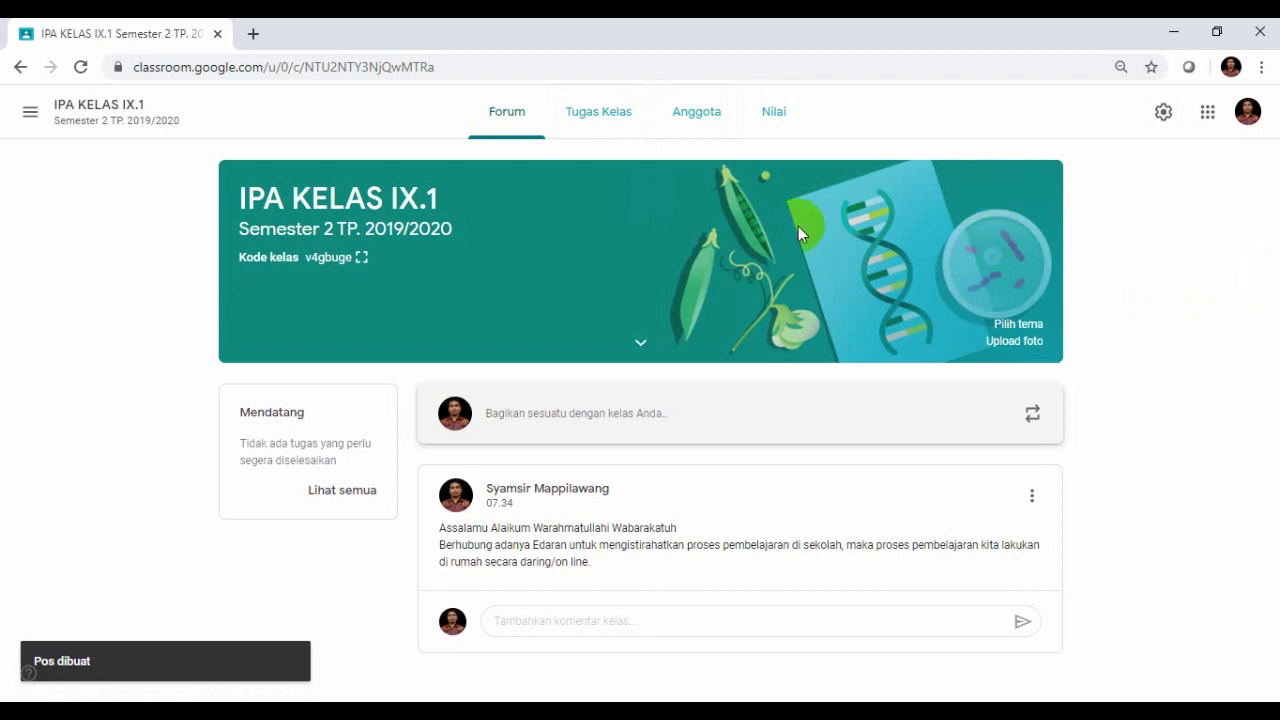
pyautogui.click(600, 118)
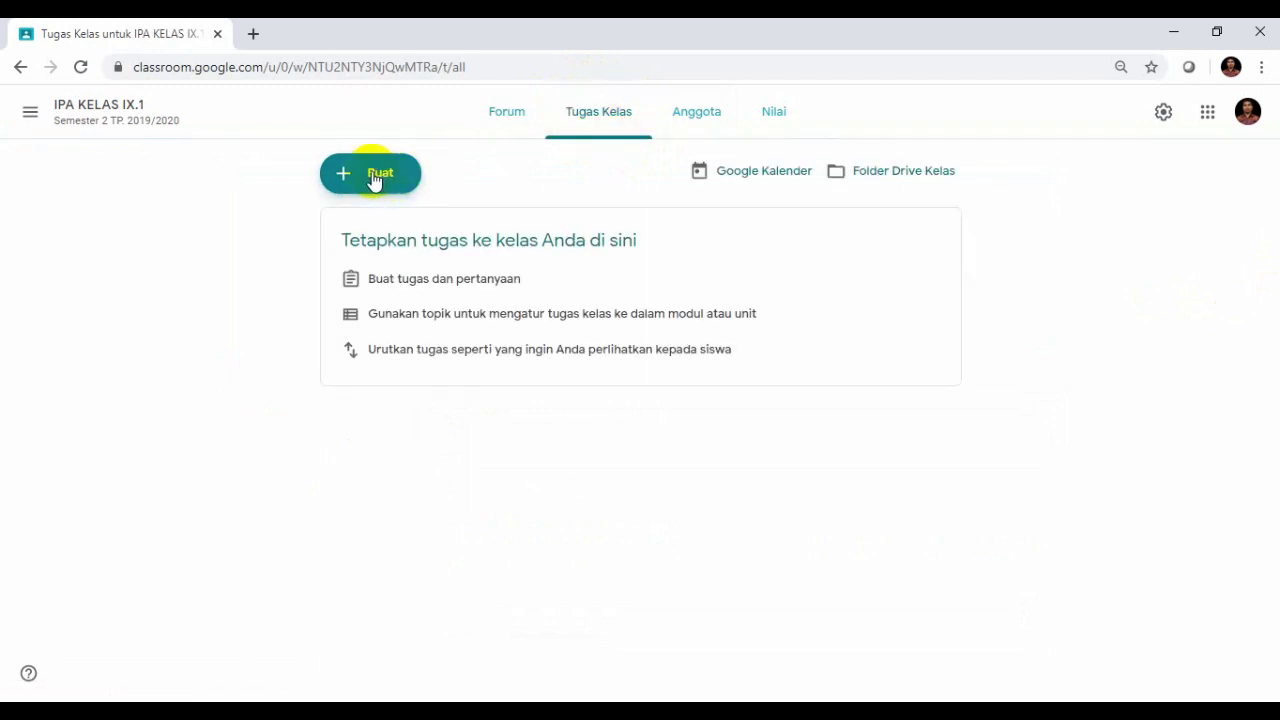
# - Look over the Buat classwork options, then open the Anggota members page
pyautogui.click(375, 180)
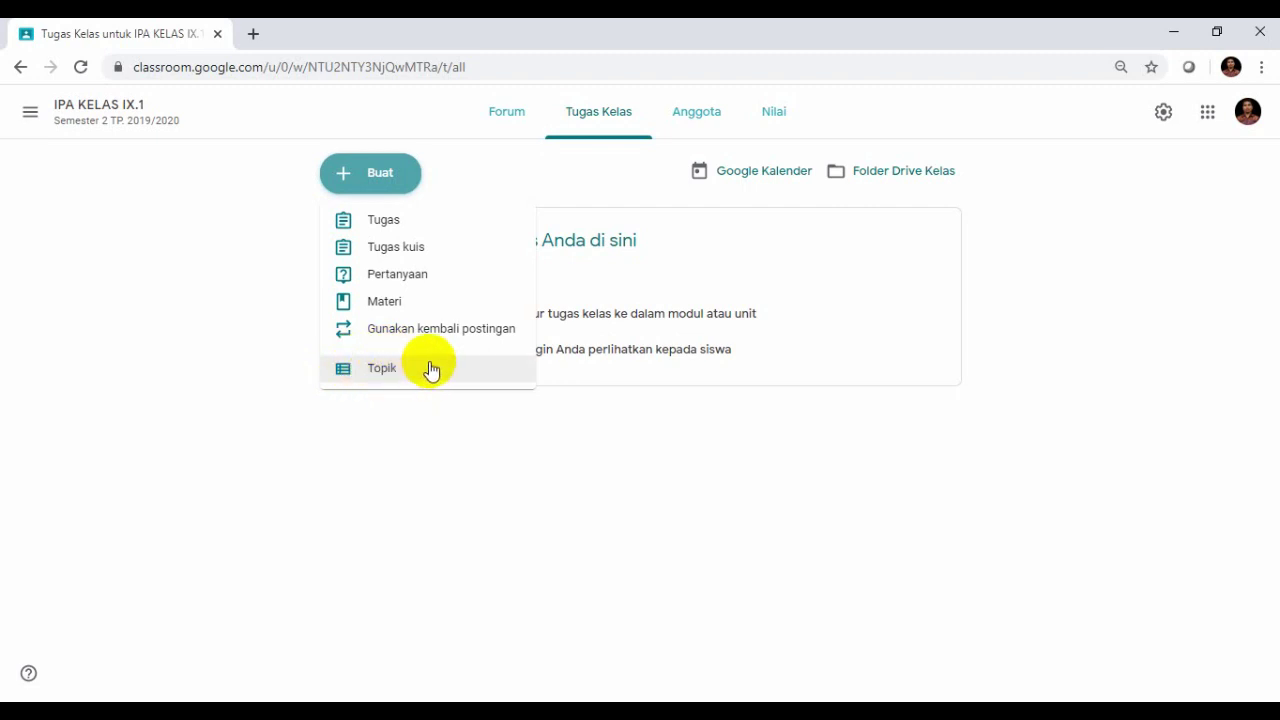
pyautogui.click(696, 111)
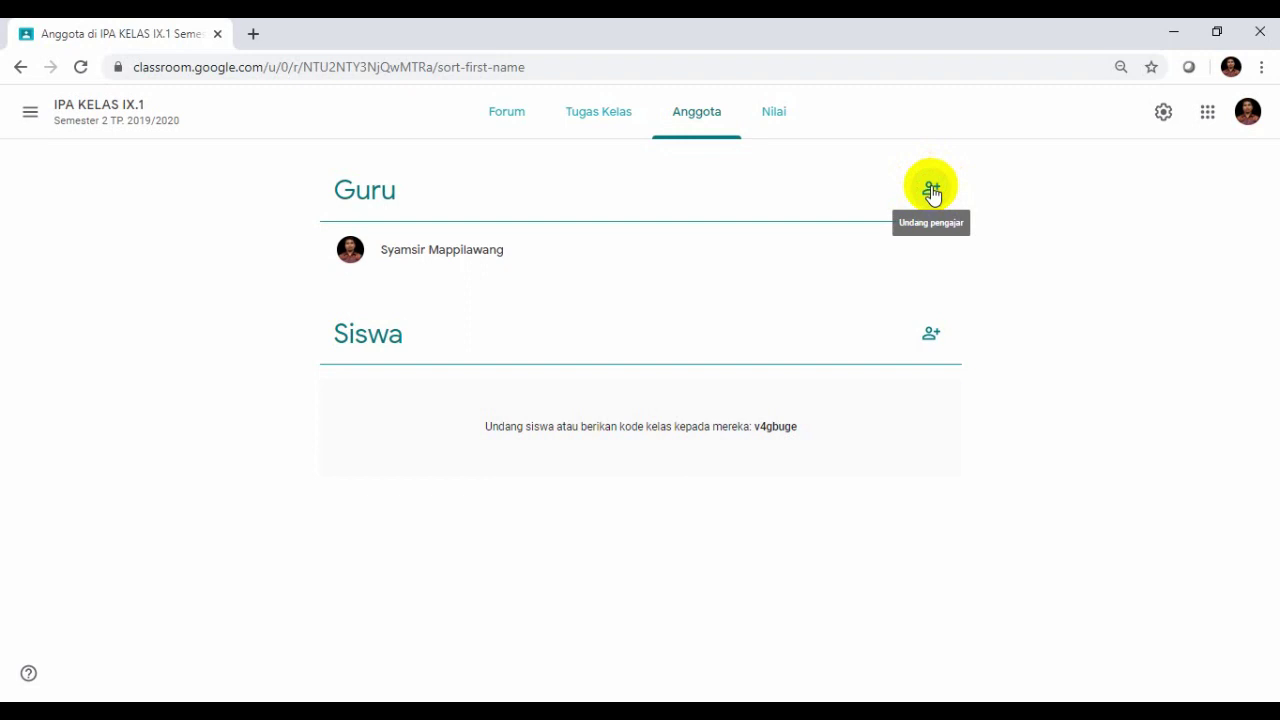
# - Invite a co-teacher via Undang pengajar by searching their name and sending the invitation
pyautogui.click(931, 190)
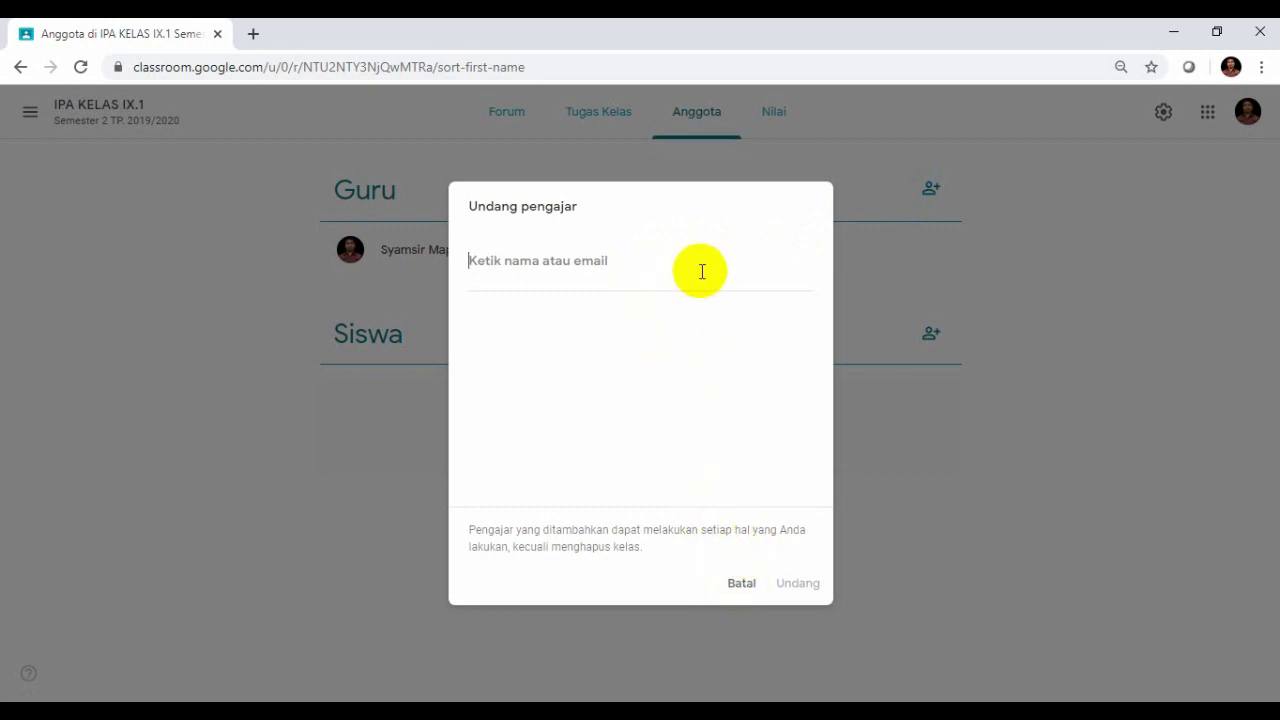
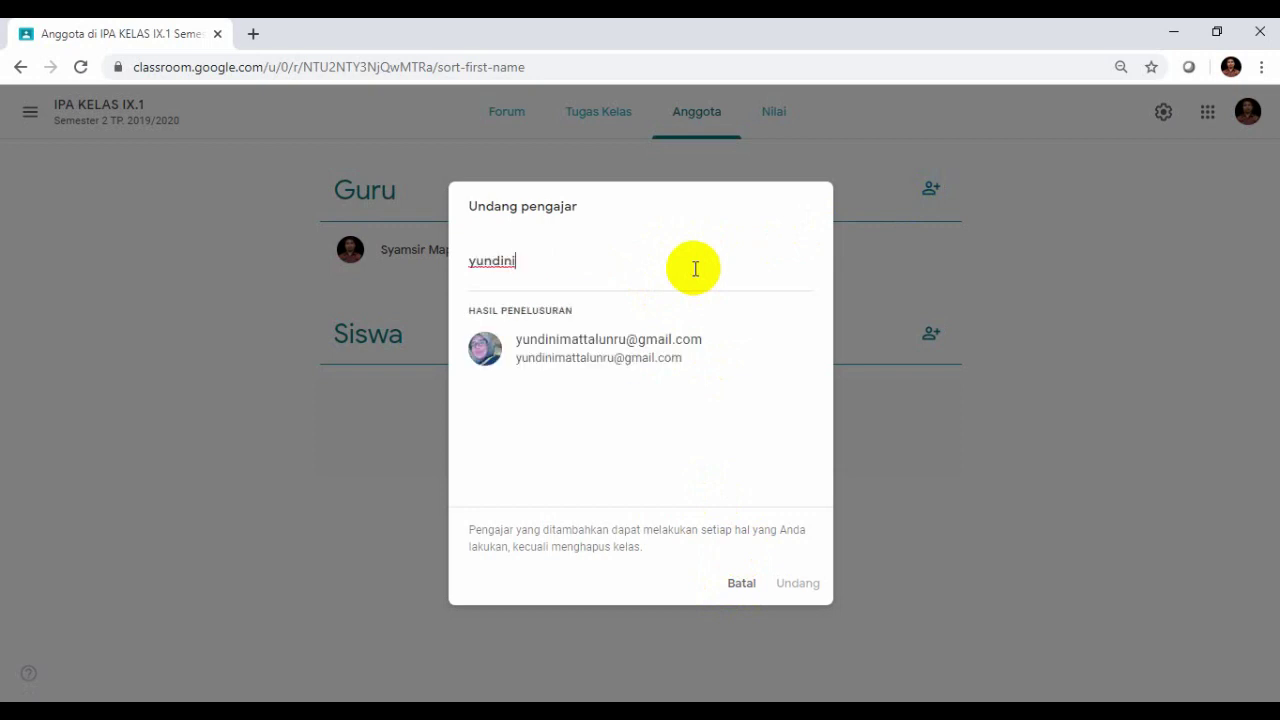
pyautogui.click(601, 347)
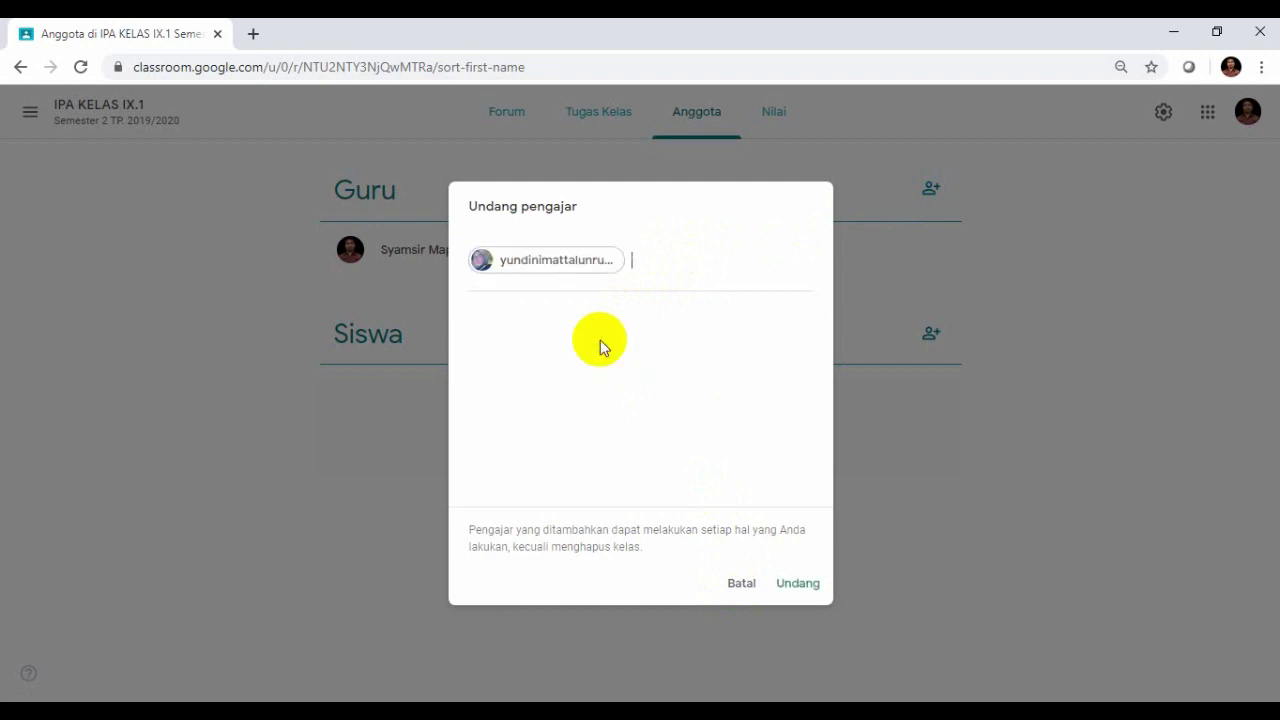
pyautogui.click(797, 585)
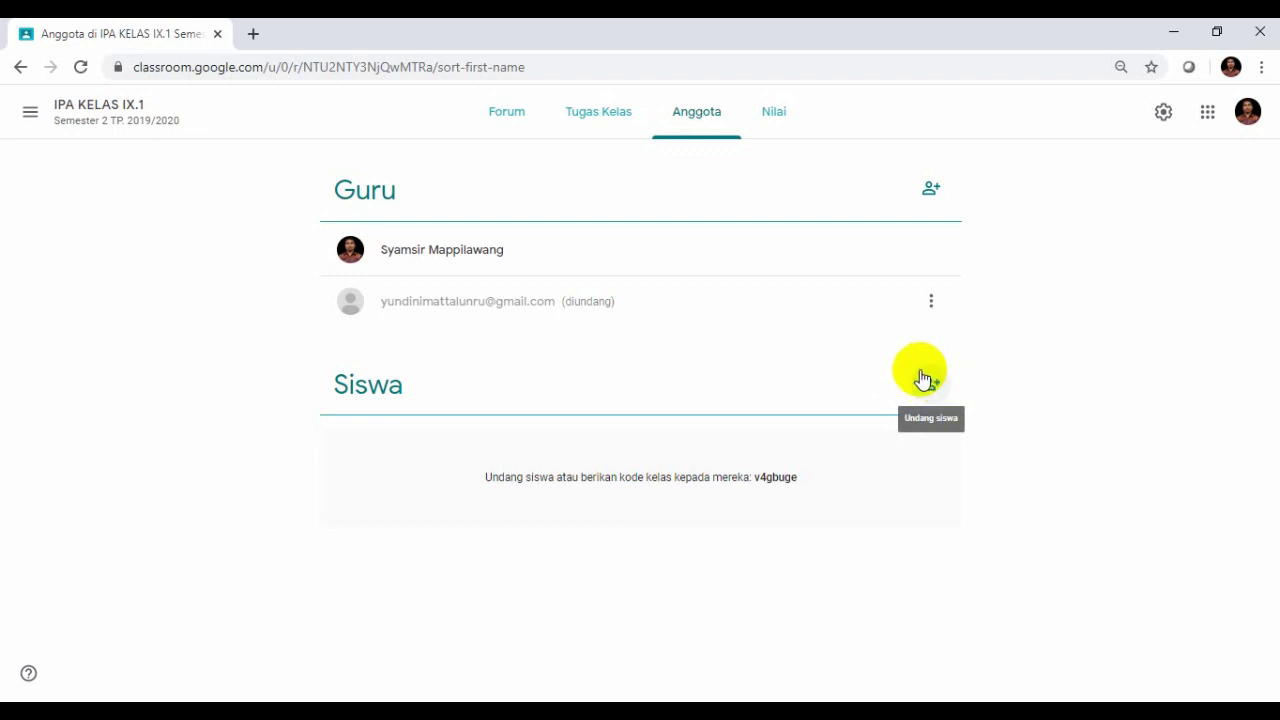
# - Invite a student via Undang siswa by searching their Gmail account and sending the invitation
pyautogui.click(925, 386)
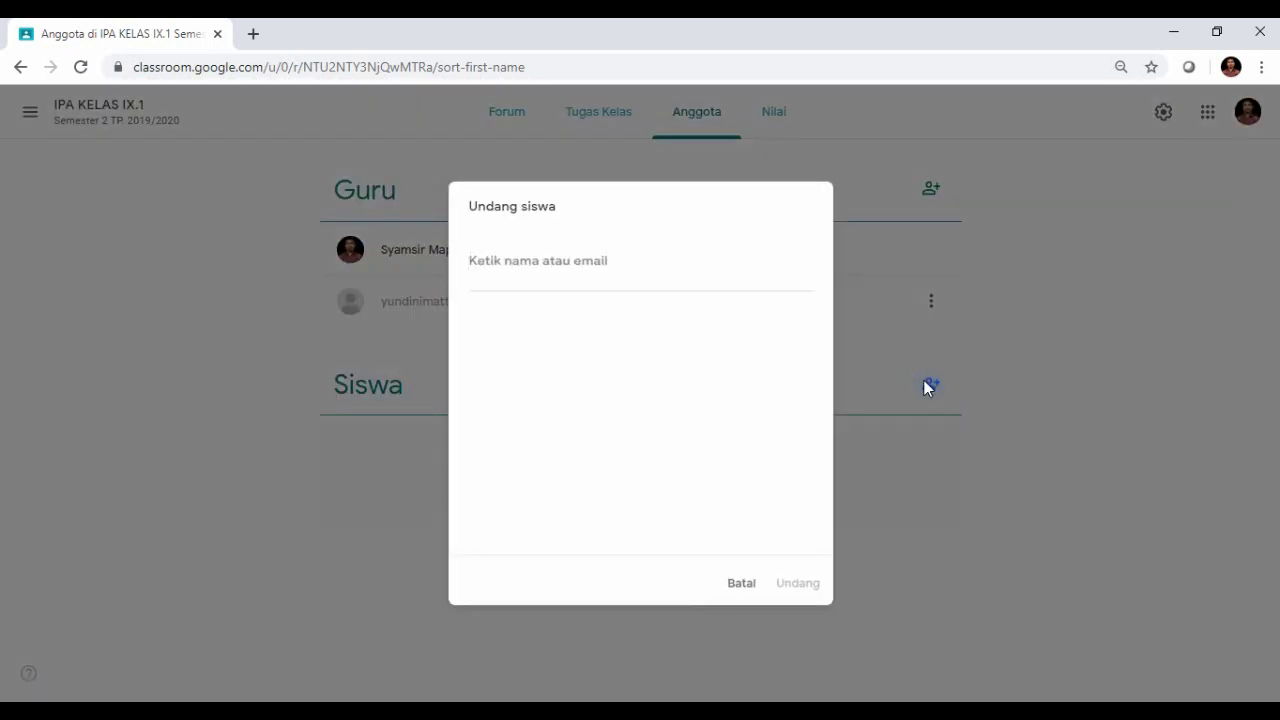
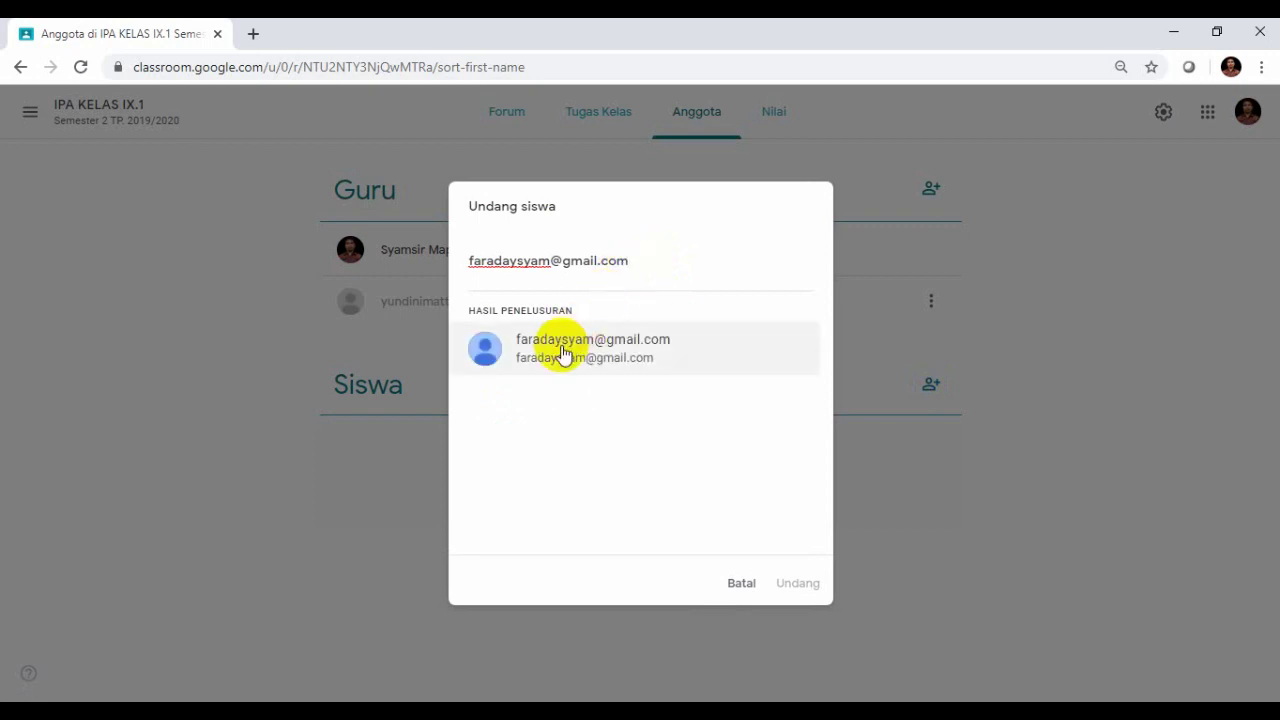
pyautogui.click(562, 348)
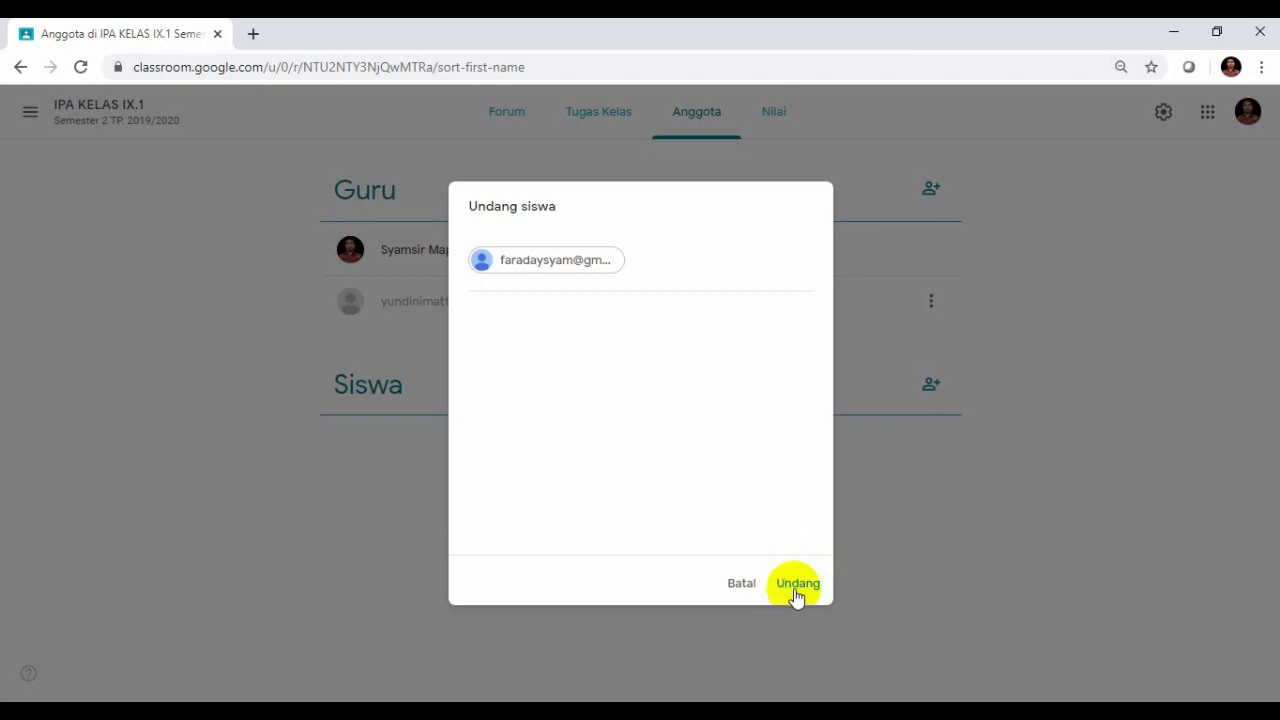
pyautogui.click(797, 593)
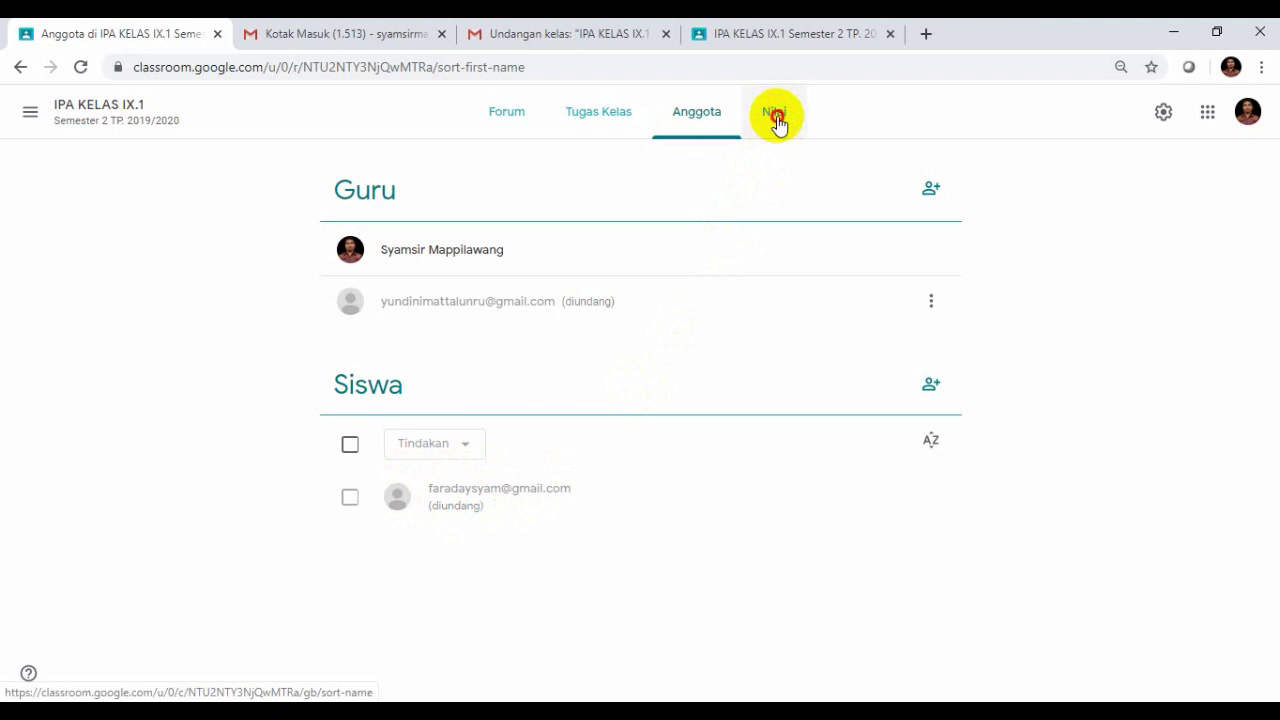
# - Check the empty Nilai gradebook, then go back to the Forum stream
pyautogui.click(776, 115)
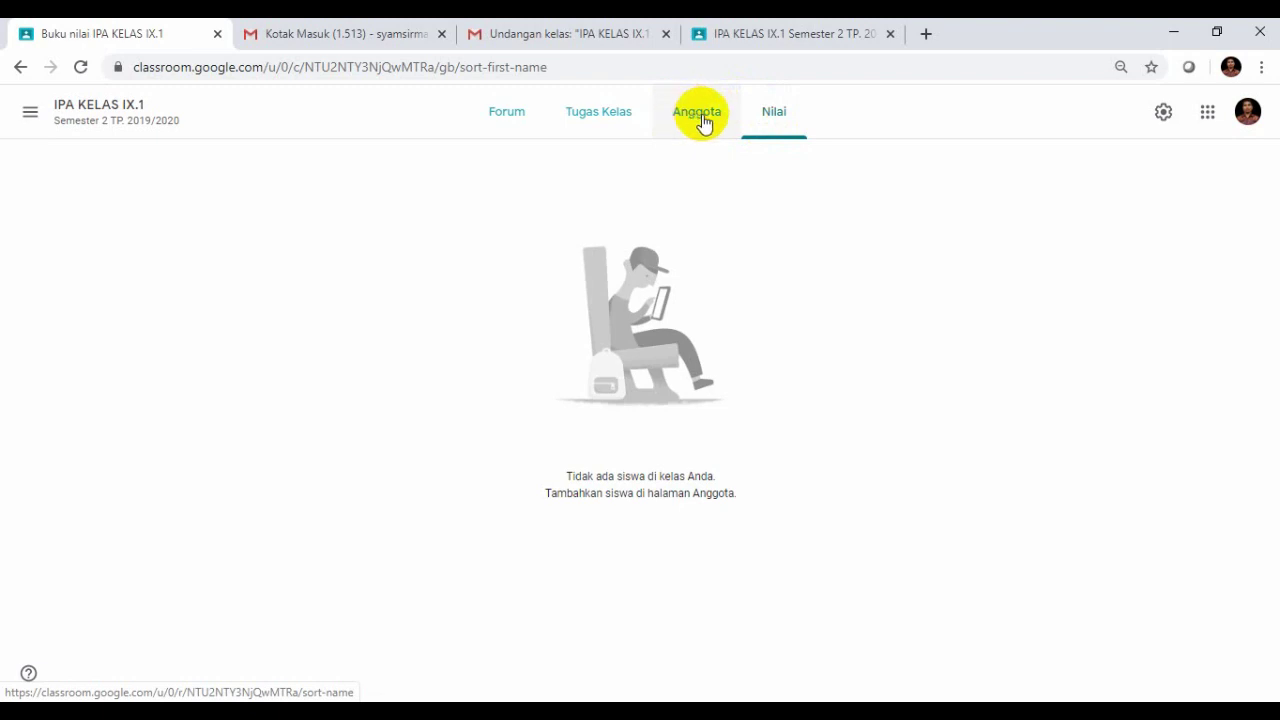
pyautogui.click(507, 118)
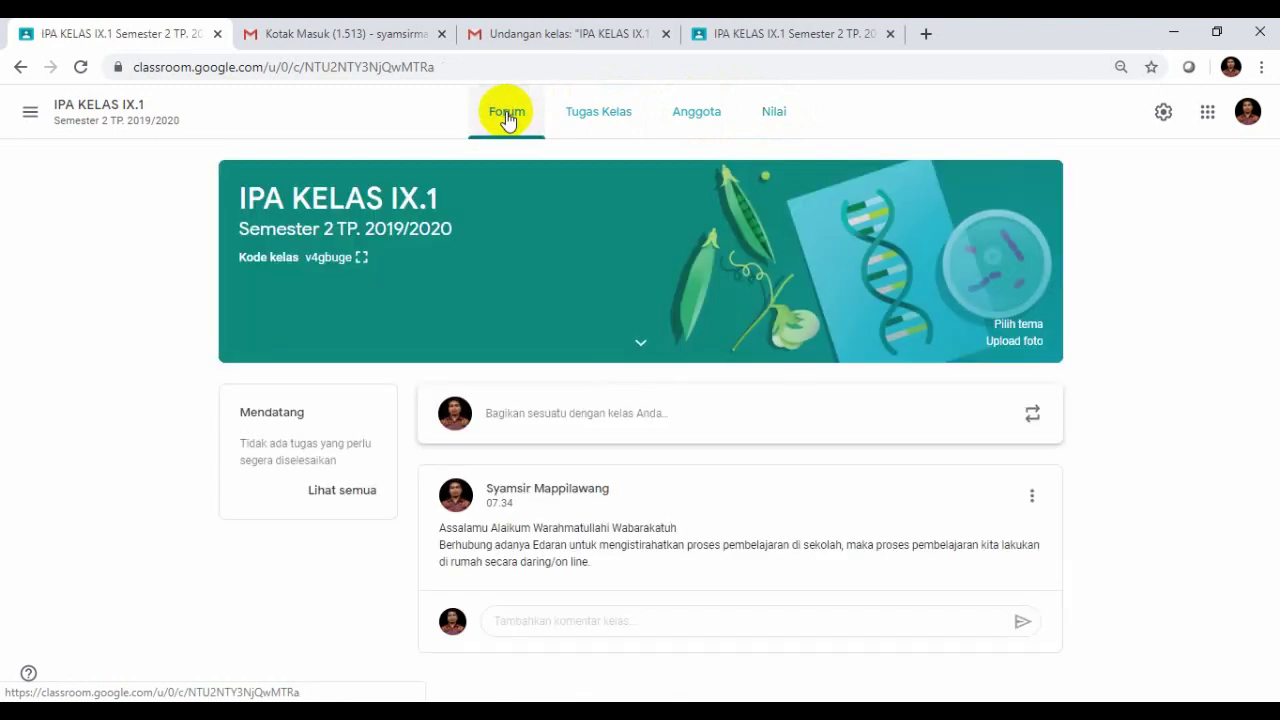